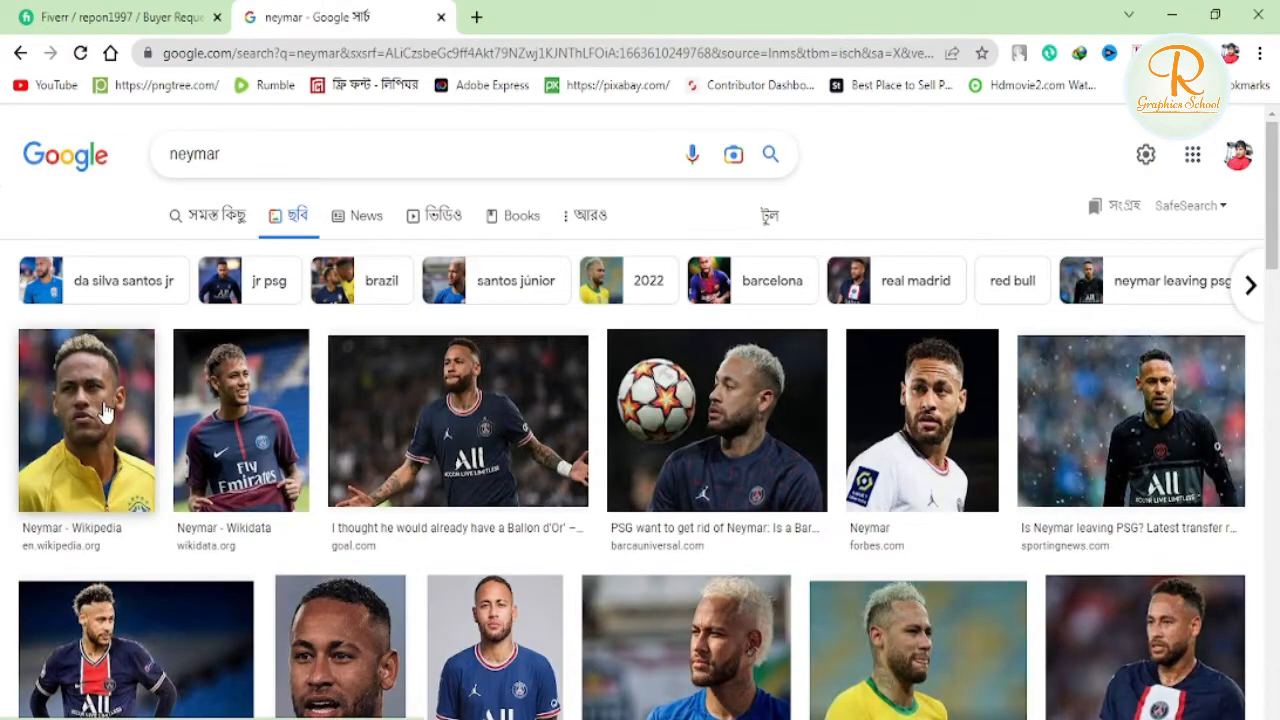
Preview several Neymar photos from the image search results.
click(105, 411)
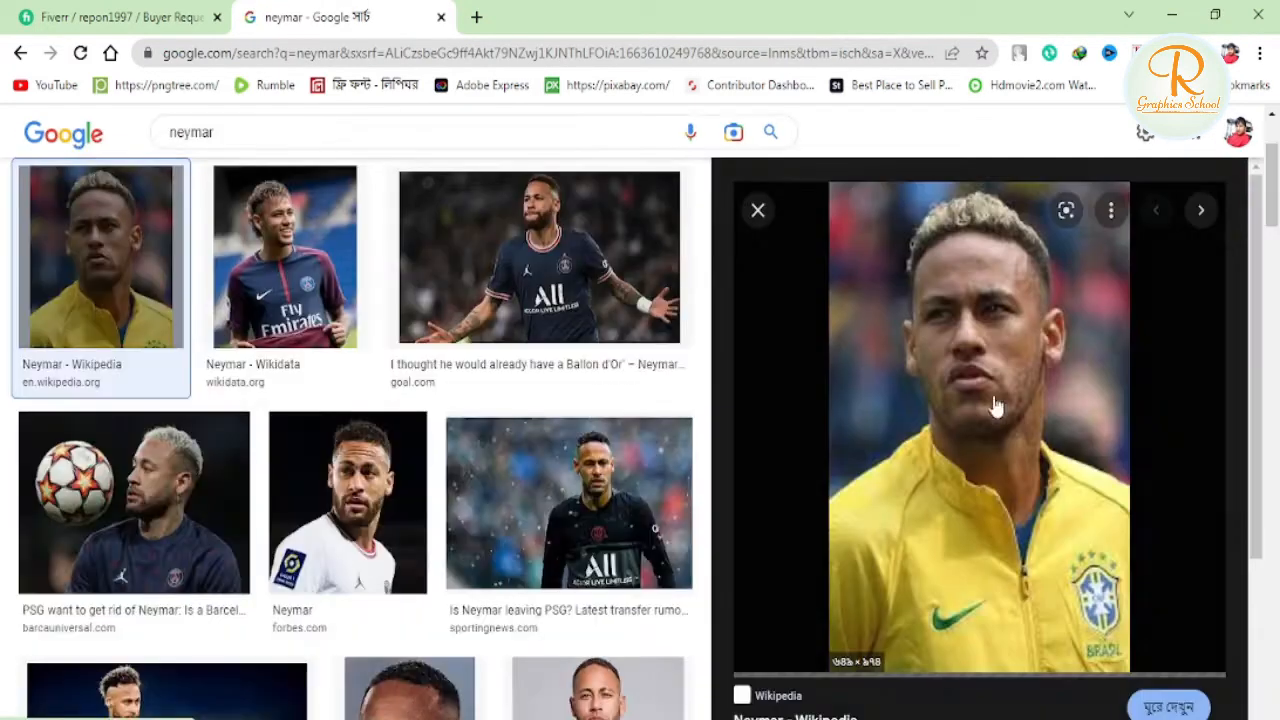
click(320, 240)
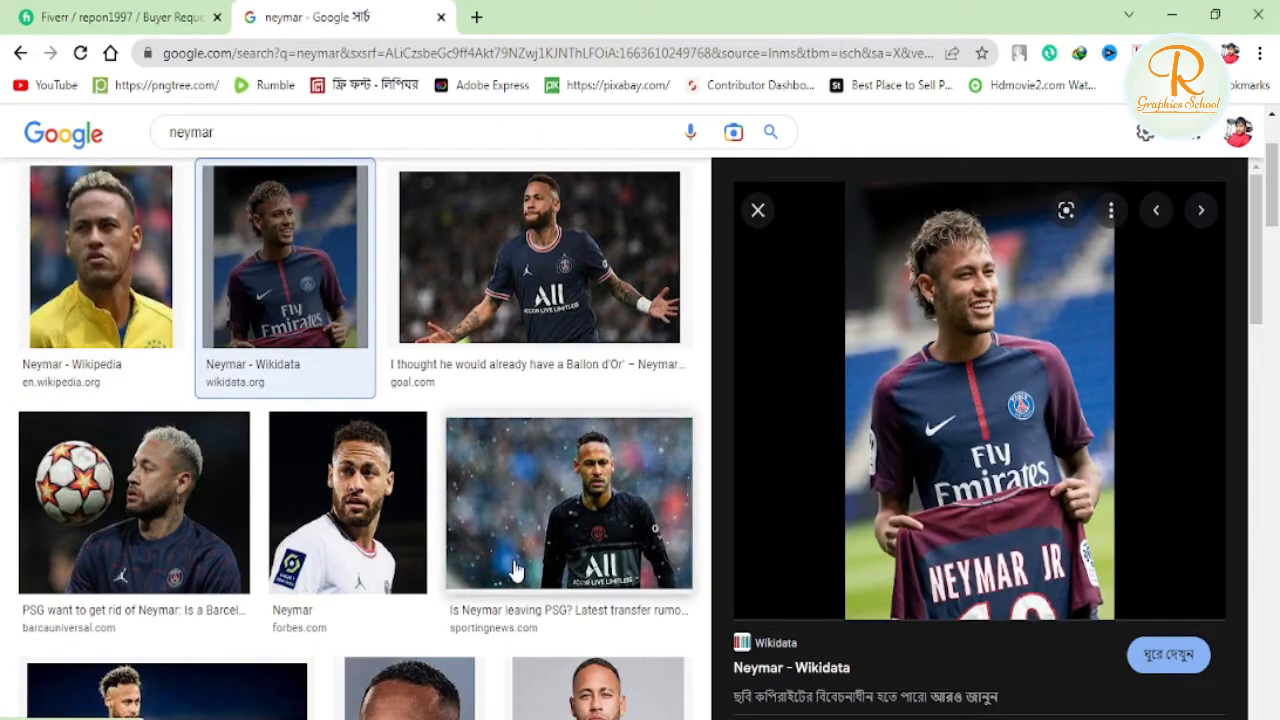
click(406, 521)
Search the images for "neymar vector" and browse the resulting illustrations.
click(320, 120)
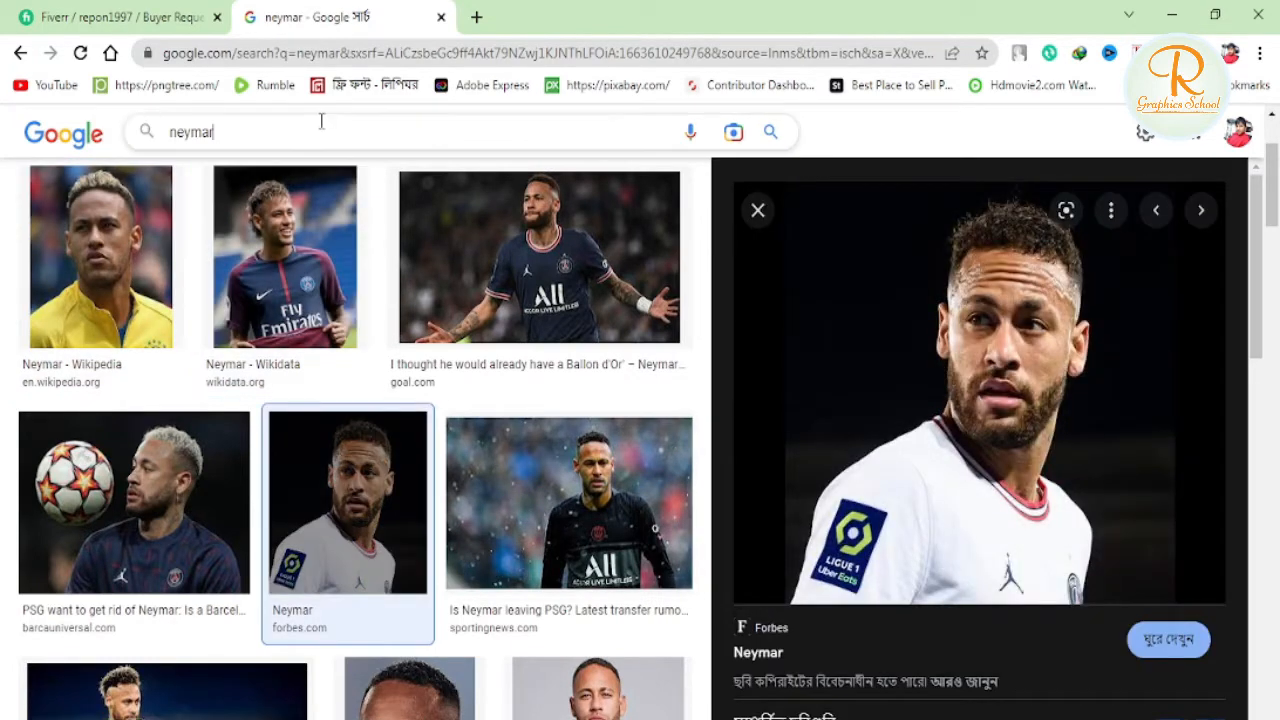
text(vector)
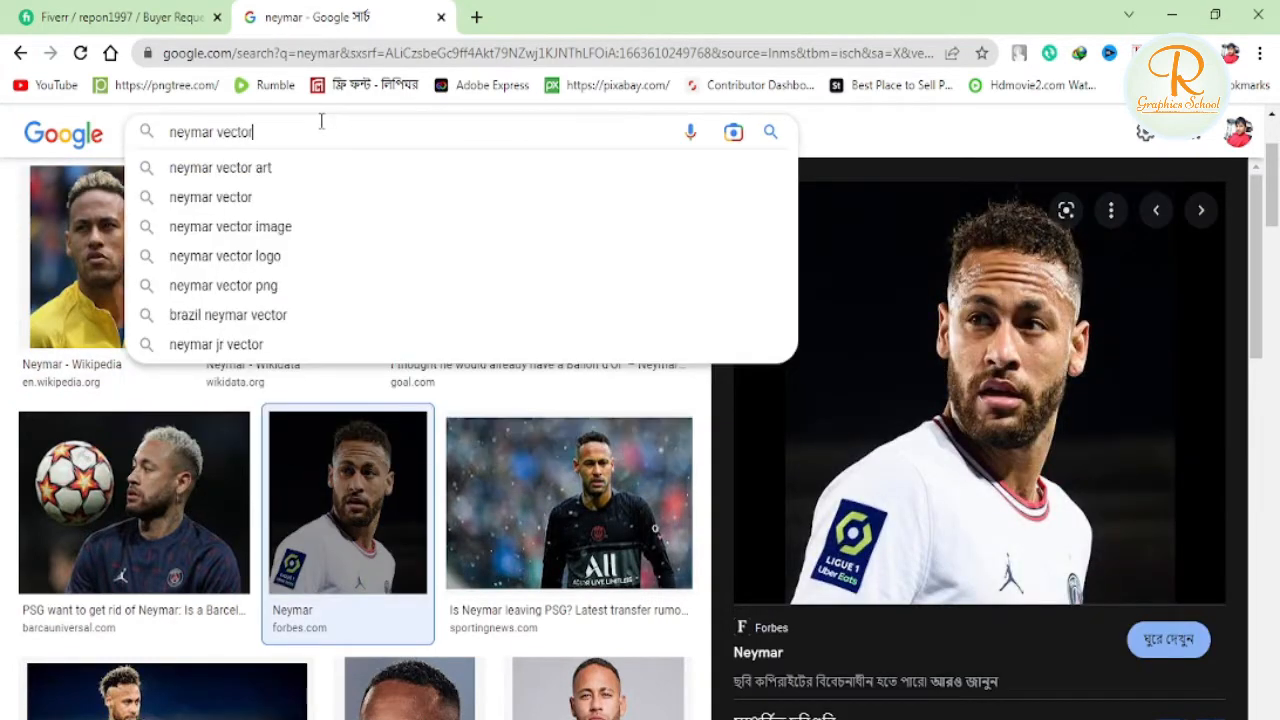
key(Return)
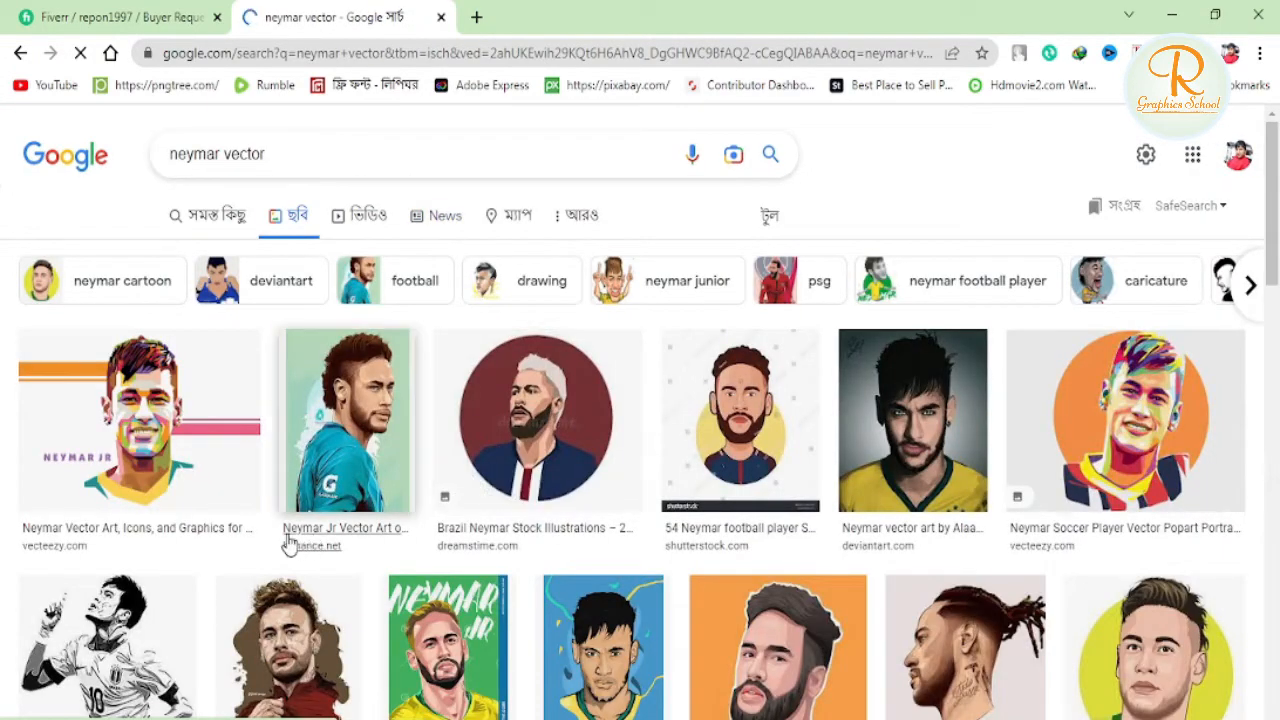
scroll(194, 480, down, 2)
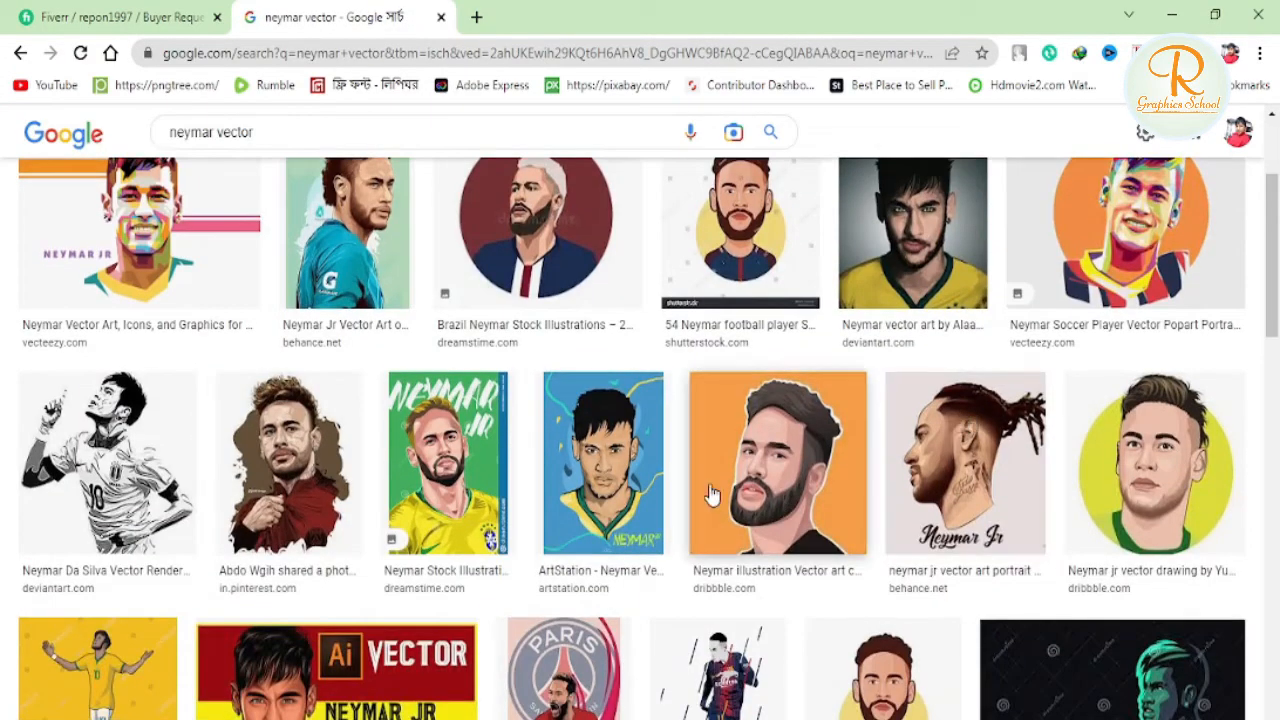
scroll(657, 480, down, 2)
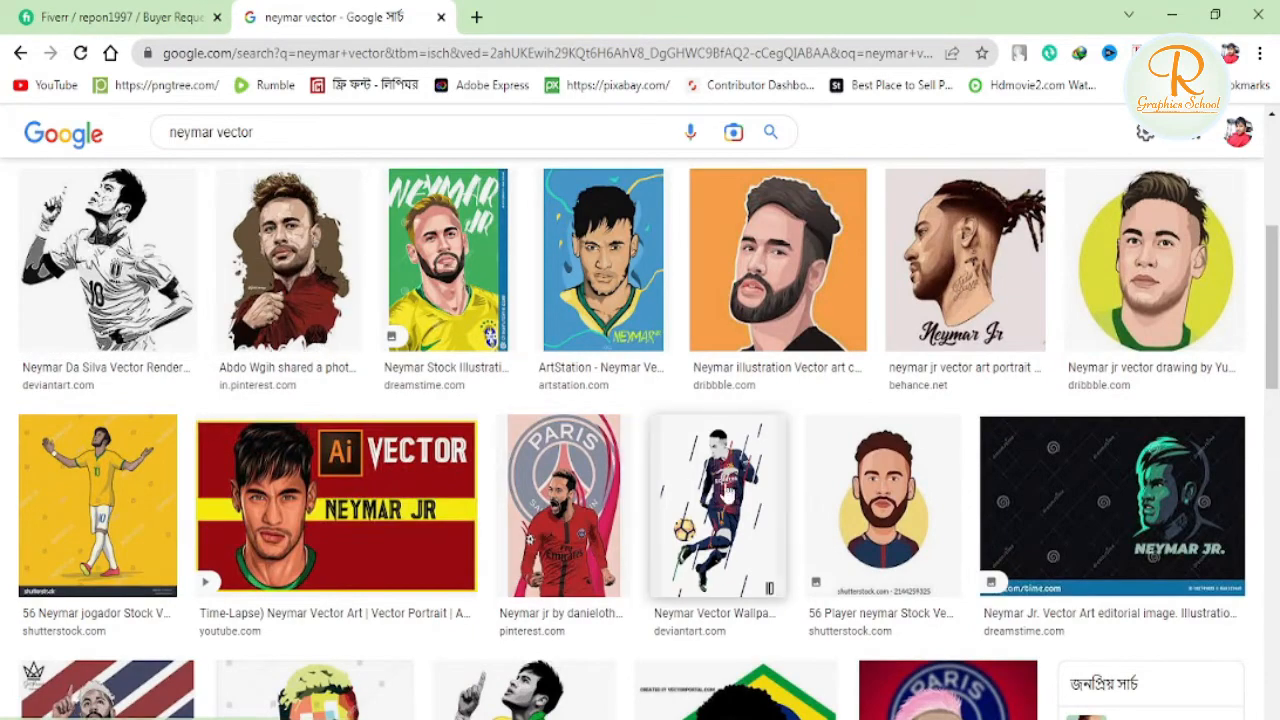
scroll(82, 248, down, 2)
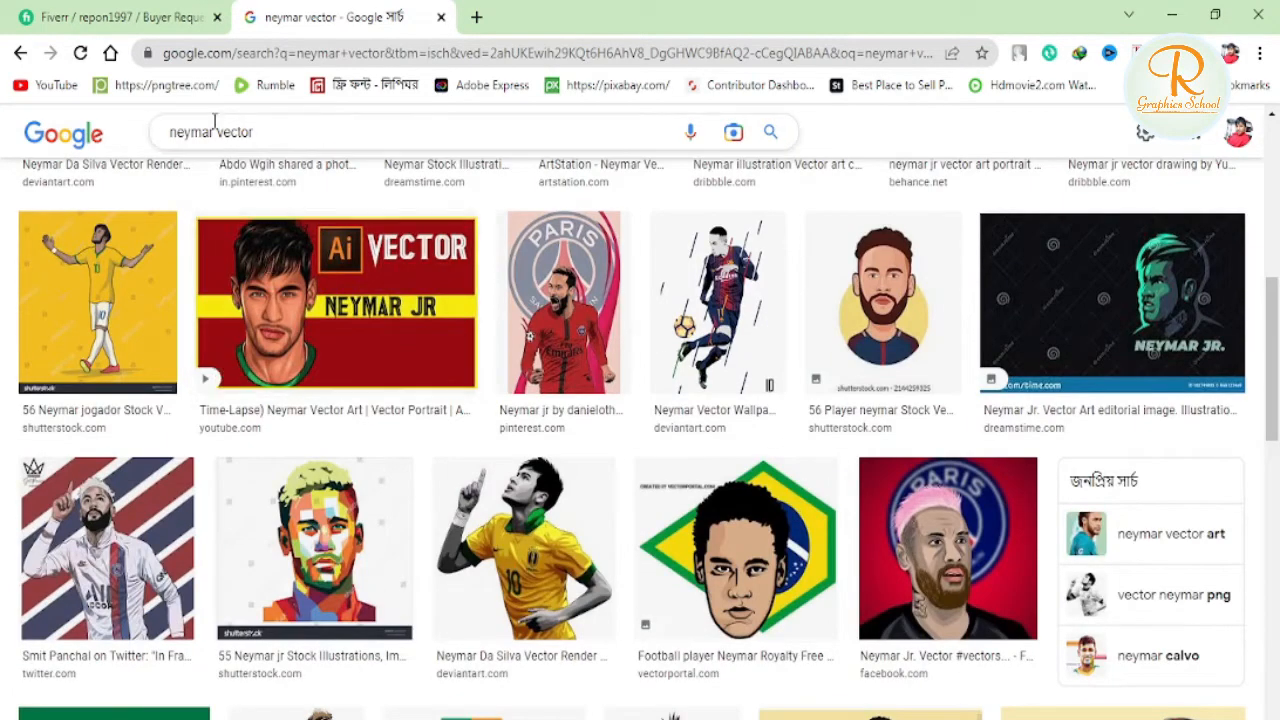
Refine the image search to "neymar art vector".
click(223, 132)
text(art)
key(Return)
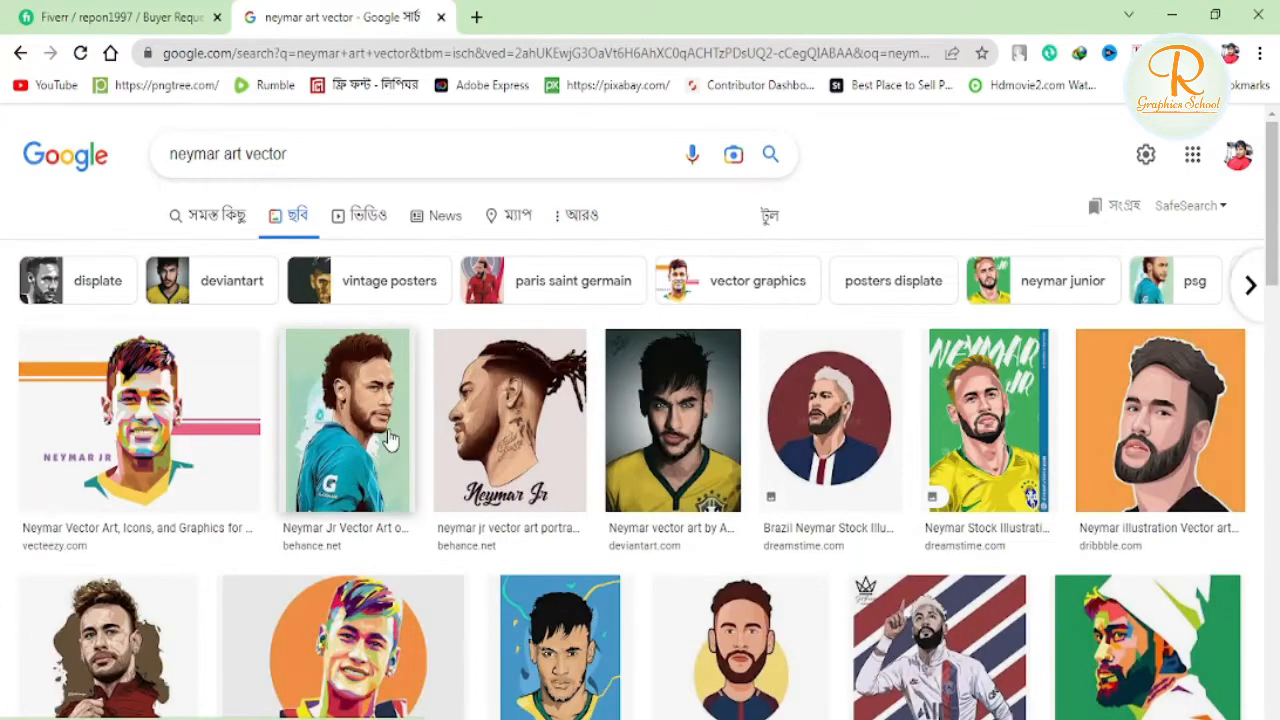
Preview the orange-background and yellow-circle Neymar illustrations and look through the related images.
click(1175, 423)
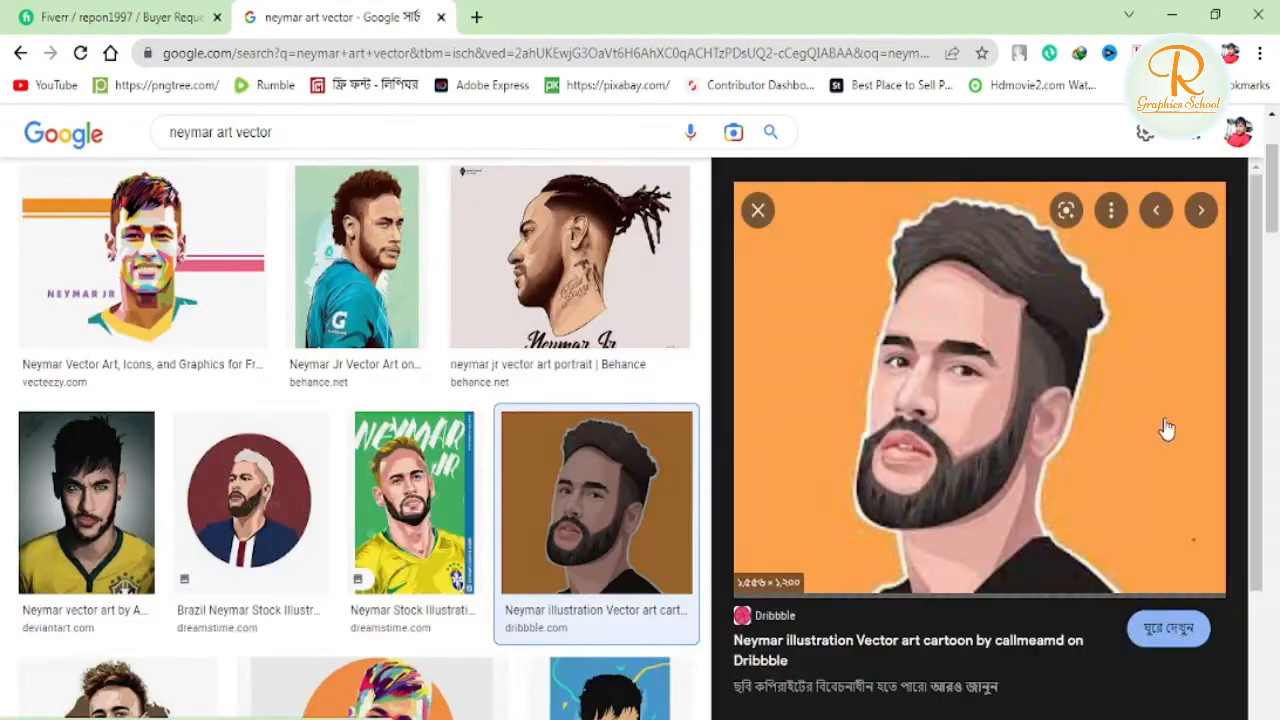
scroll(300, 520, down, 3)
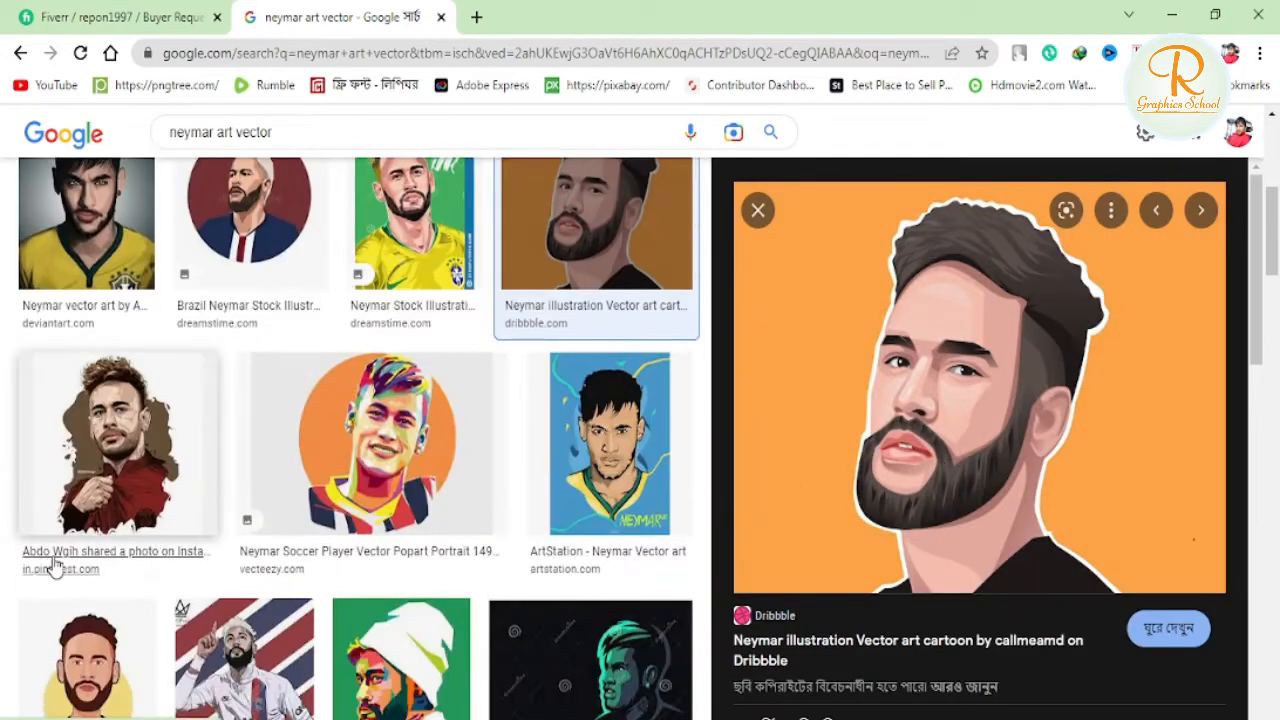
click(100, 690)
scroll(1090, 565, down, 2)
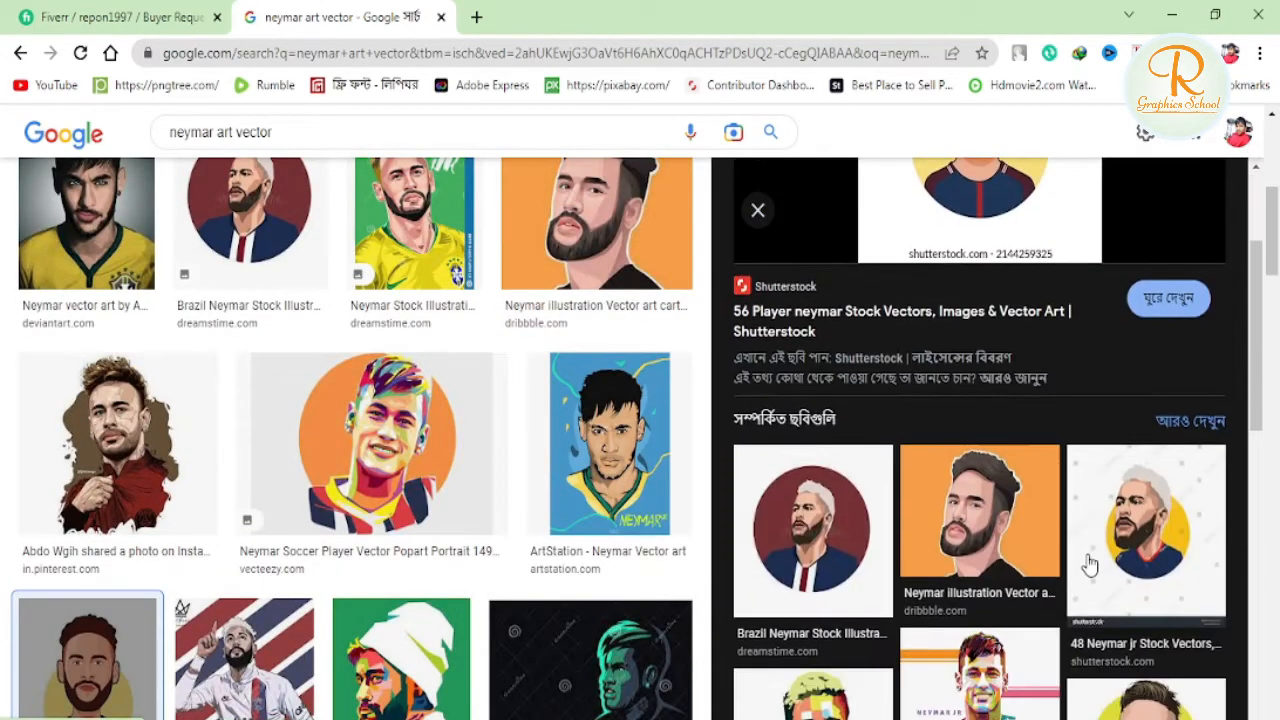
scroll(873, 604, down, 2)
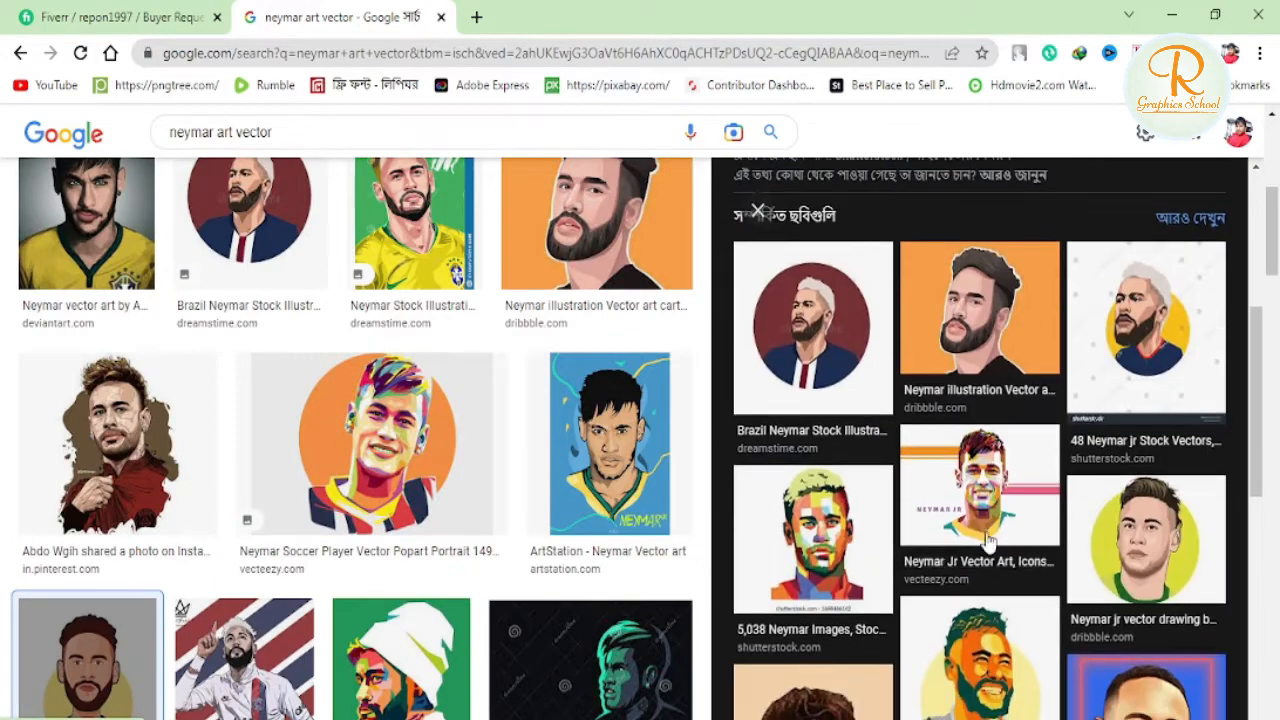
Open the multicoloured NEYMAR JR pop-art portrait from Vecteezy at full size in a new tab and copy the image.
click(1000, 492)
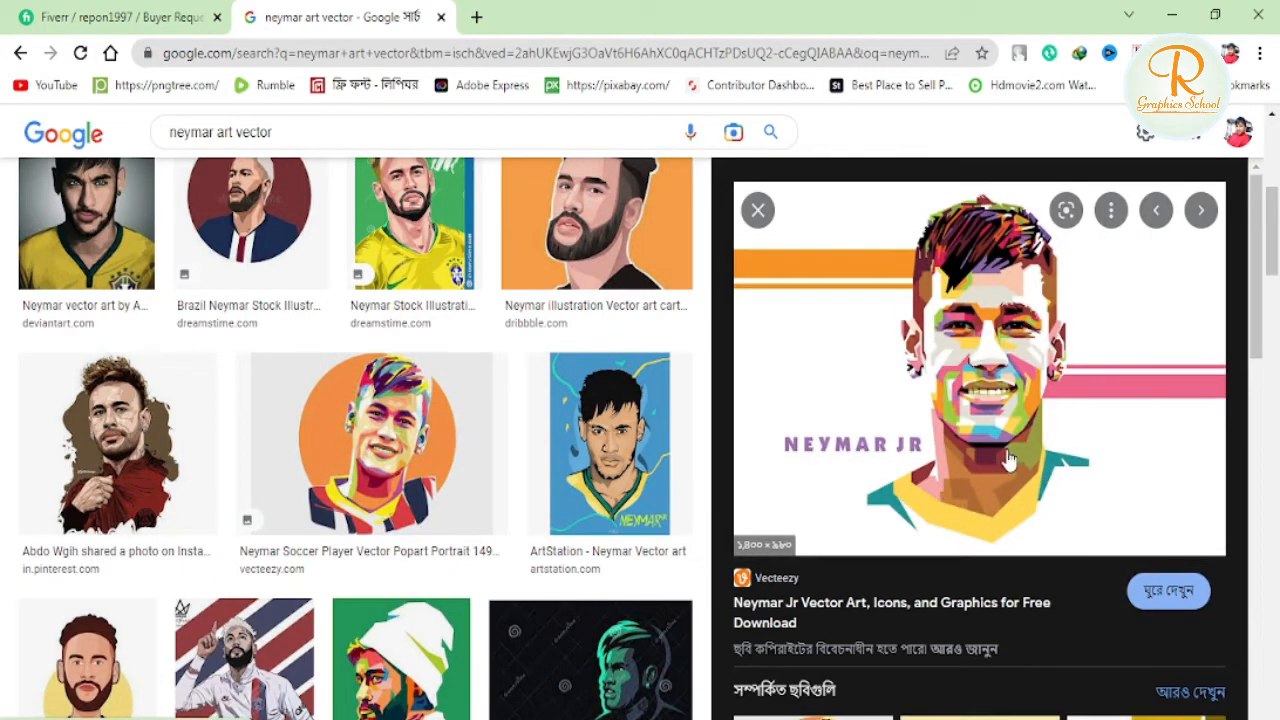
right_click(1005, 460)
click(1120, 268)
click(578, 14)
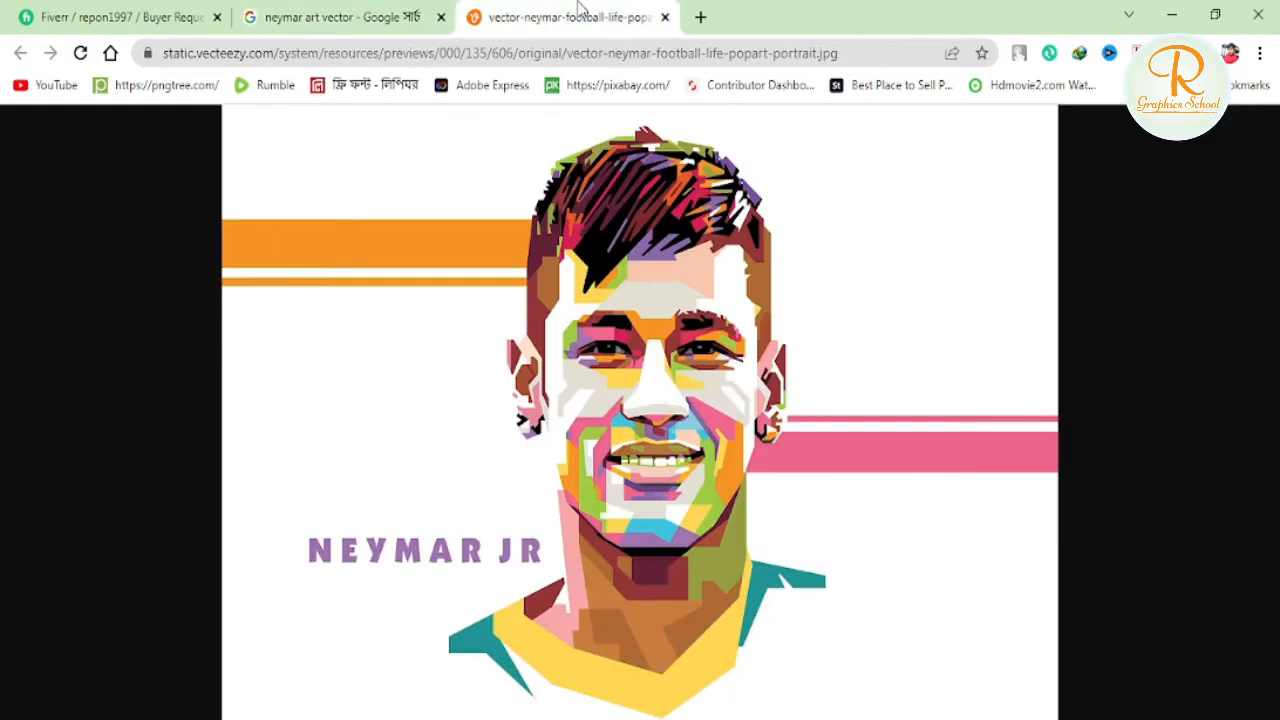
right_click(586, 330)
click(660, 413)
Switch to Illustrator and paste the copied portrait into the Untitled-3 document.
key(alt+Tab)
key(Tab)
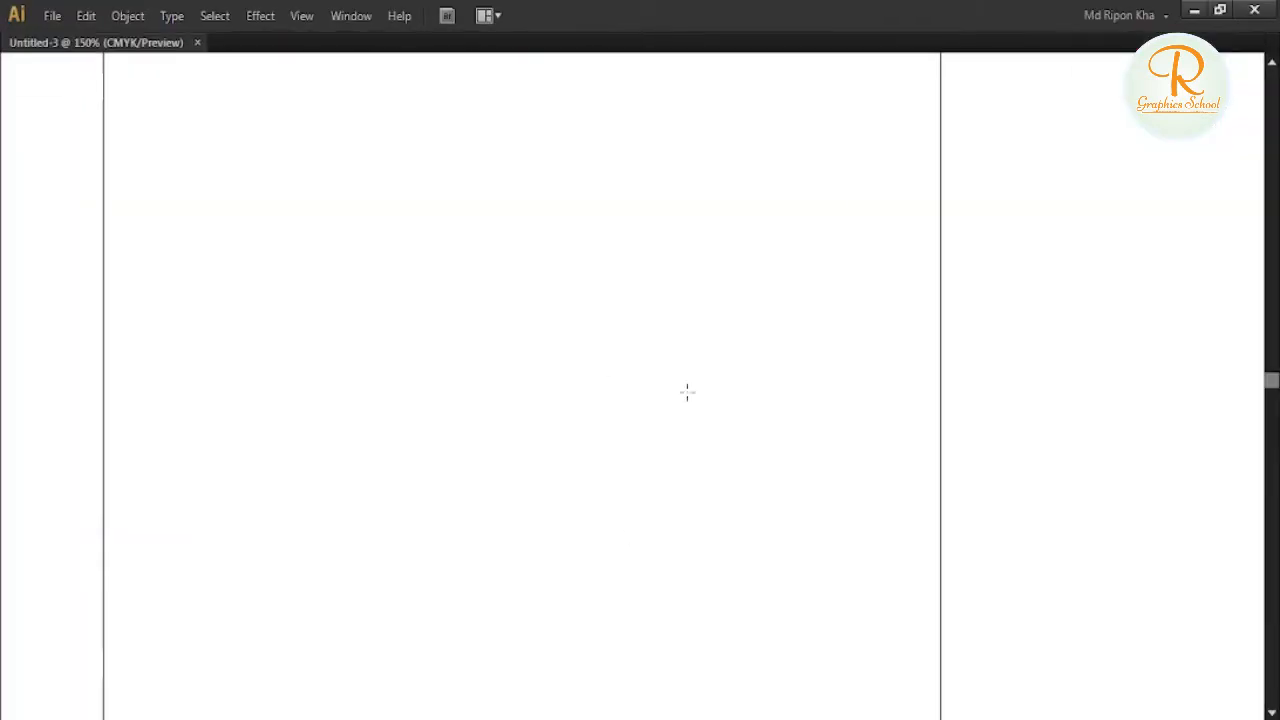
drag(579, 353, 688, 394)
key(ctrl+v)
key(ctrl+minus)
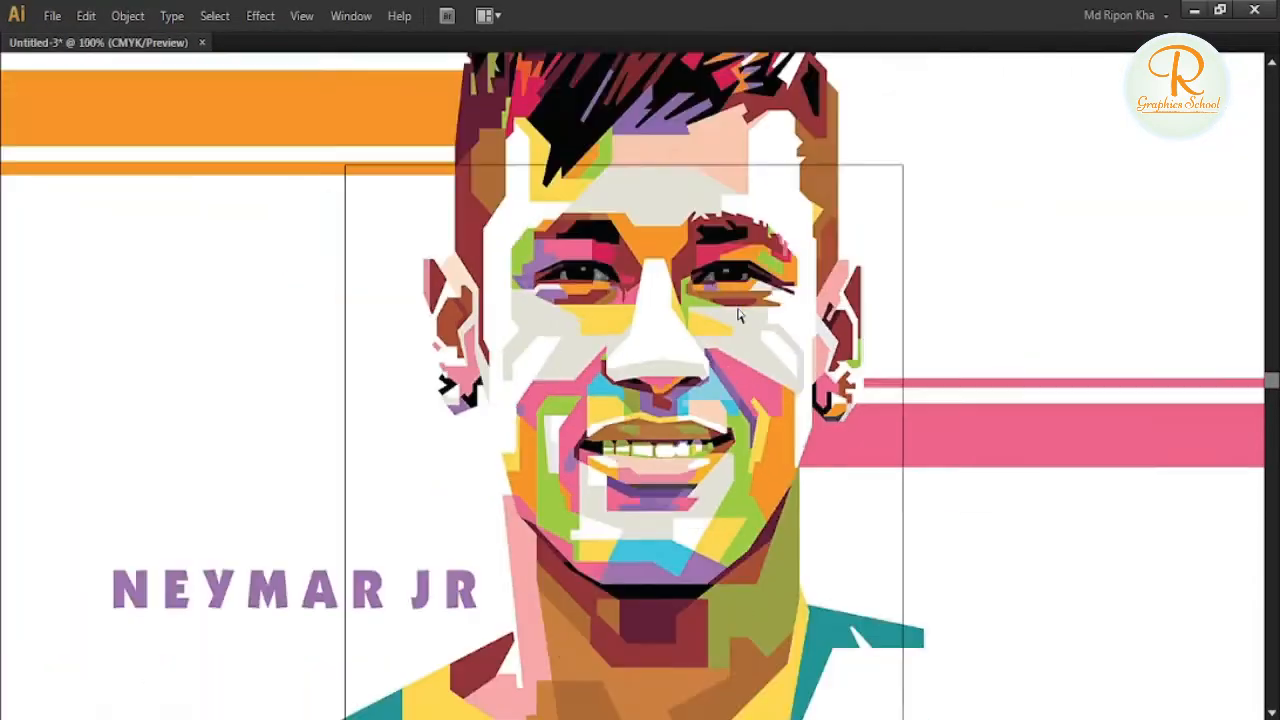
key(ctrl+minus)
key(ctrl+minus)
key(Tab)
key(Tab)
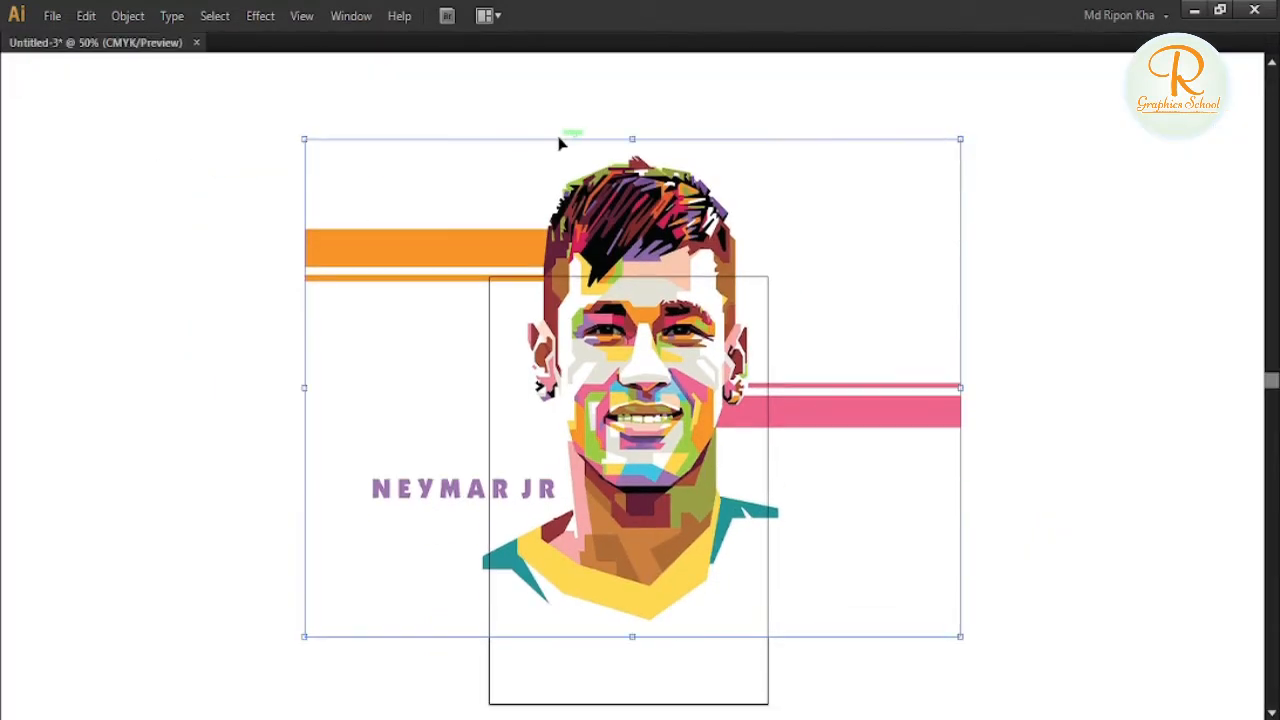
Scale the portrait down proportionally to about 12.89 by 9.03 in and place it on the empty canvas to the right of the artboard.
drag(633, 140, 635, 306)
drag(849, 371, 394, 338)
drag(304, 356, 737, 350)
drag(320, 181, 914, 642)
drag(766, 416, 738, 372)
click(698, 410)
key(ctrl+minus)
key(Tab)
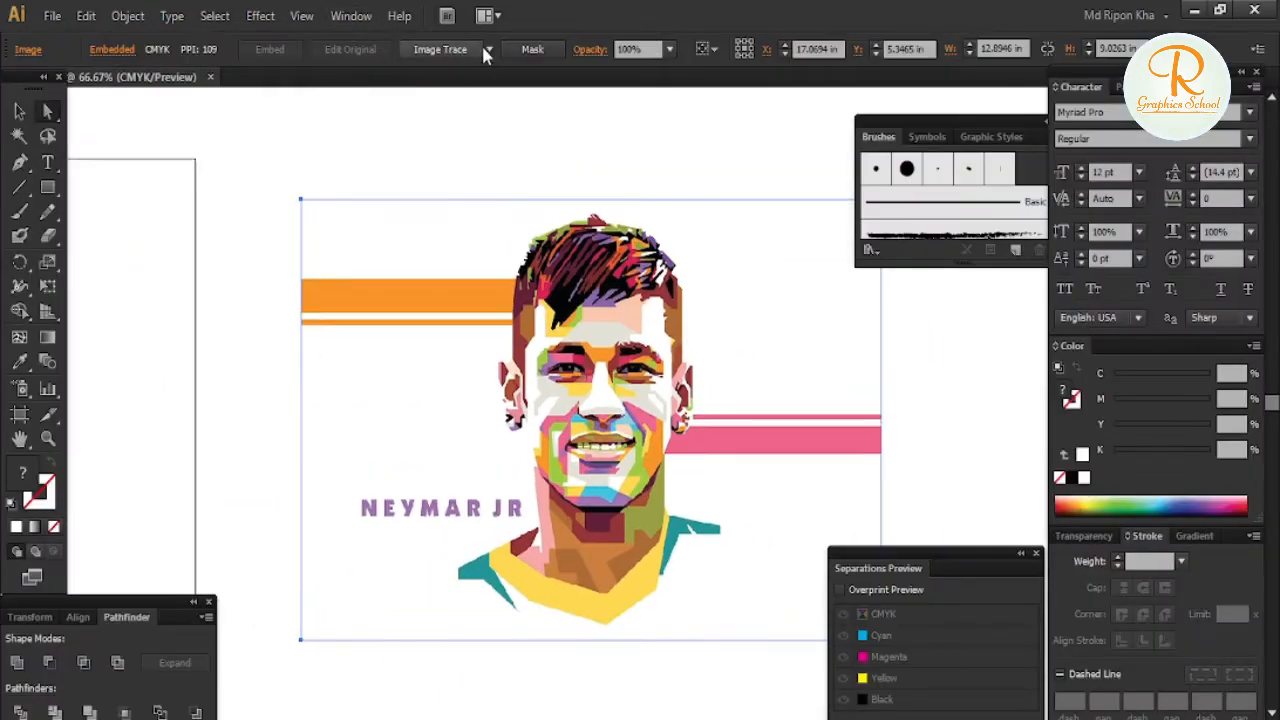
Image-trace the portrait with the Low Fidelity Photo preset and expand the result into vector paths.
click(490, 51)
click(540, 130)
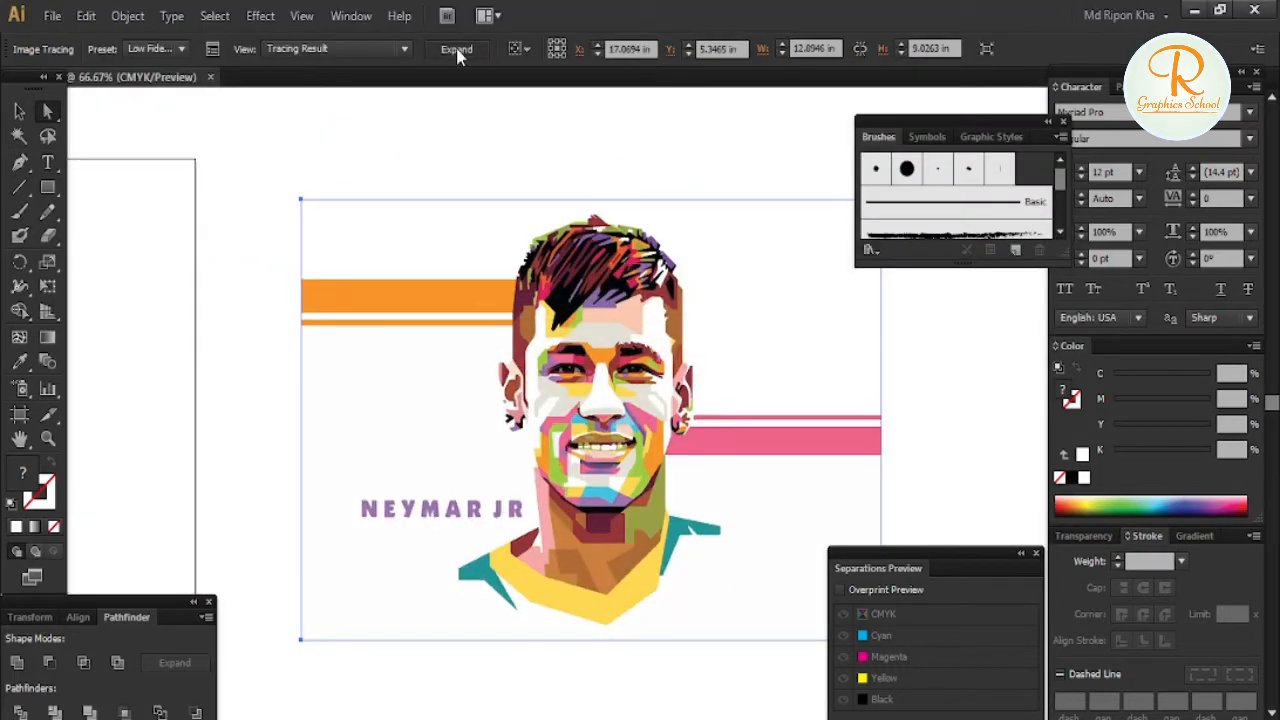
click(457, 55)
click(634, 134)
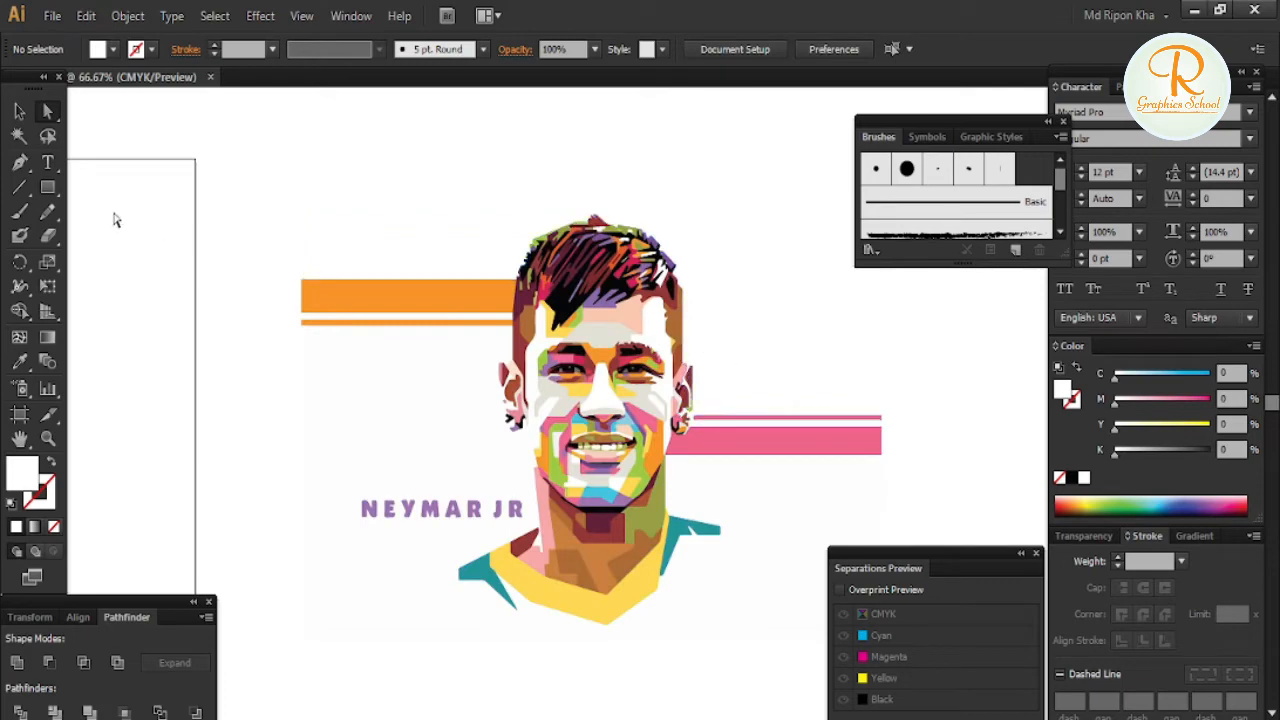
Select the traced near-white background with the Magic Wand and delete it.
click(18, 138)
click(372, 229)
key(Delete)
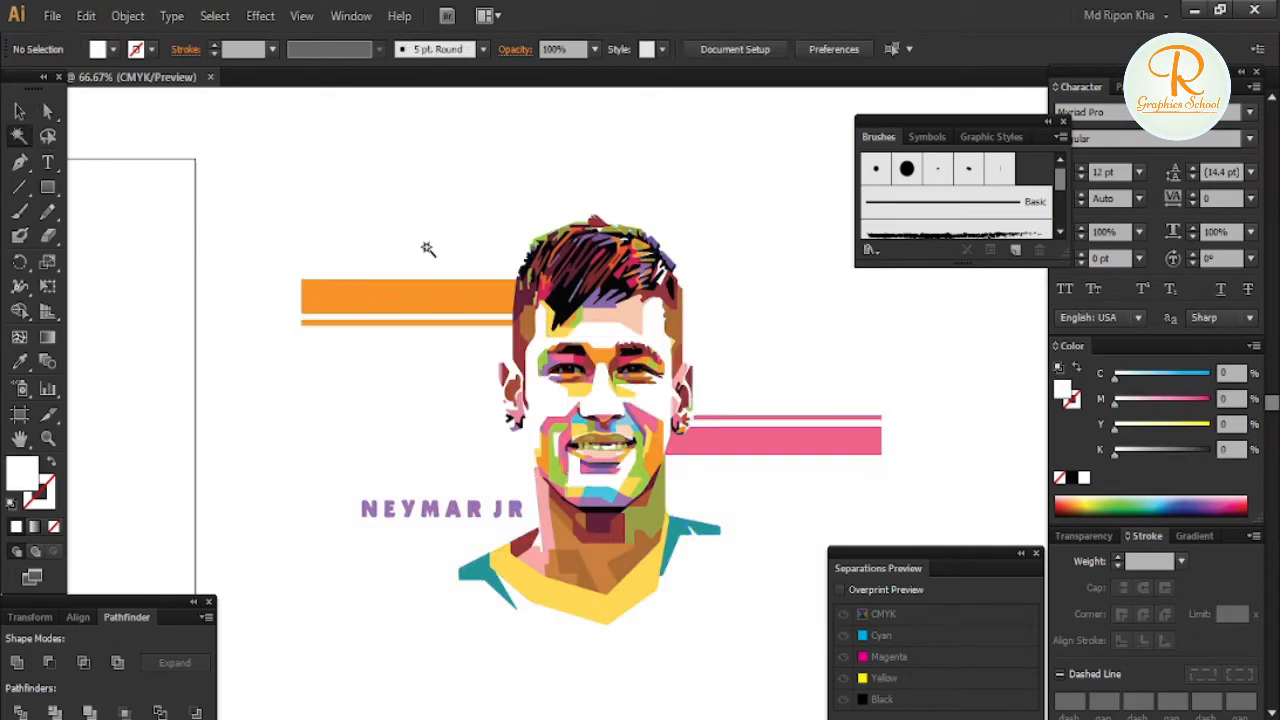
Delete the orange bars and the pink bars on either side of the portrait.
click(50, 114)
drag(335, 227, 318, 368)
key(Delete)
key(Delete)
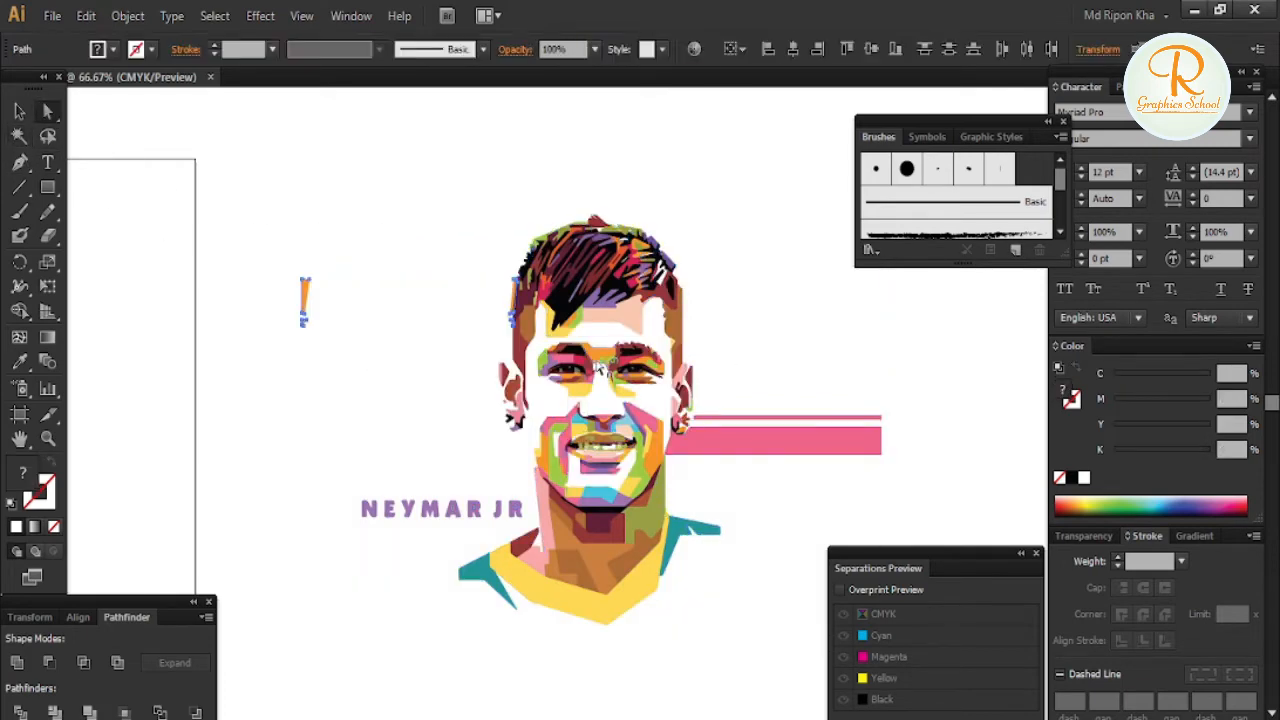
drag(788, 336, 752, 486)
key(Delete)
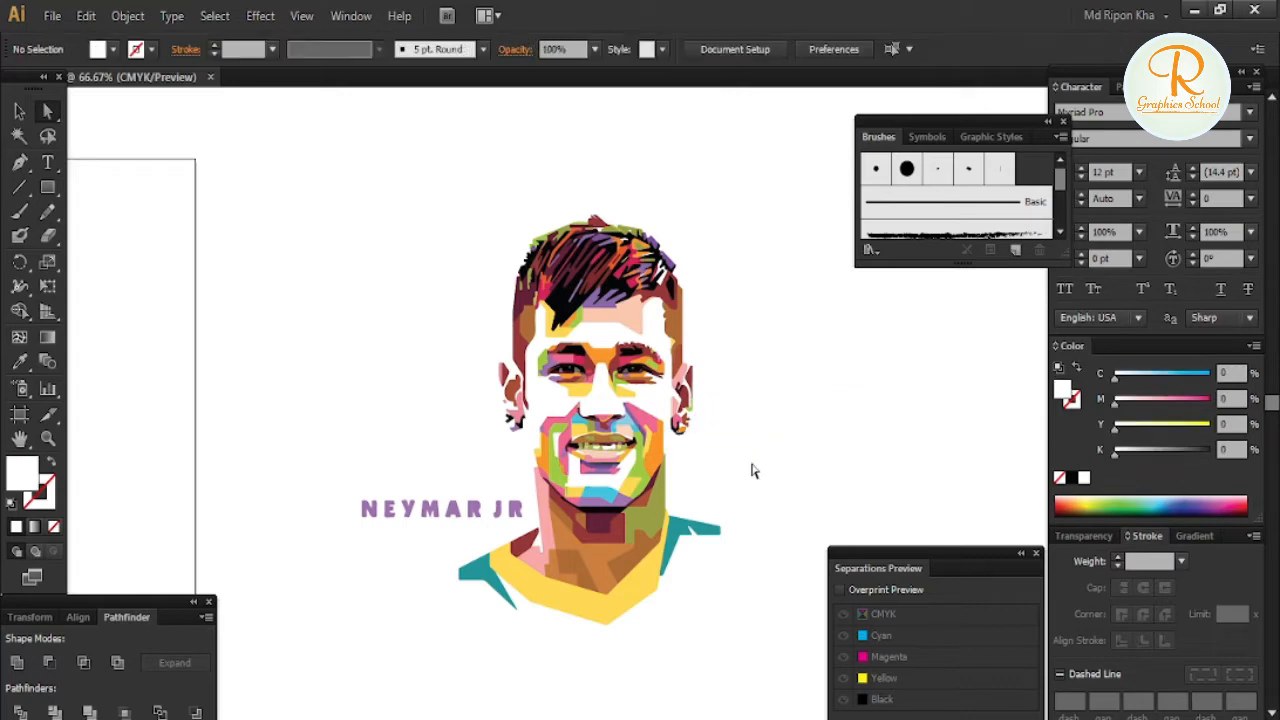
Add a text line reading "Neymar JR" above the traced purple lettering.
key(Tab)
scroll(726, 457, up, 5)
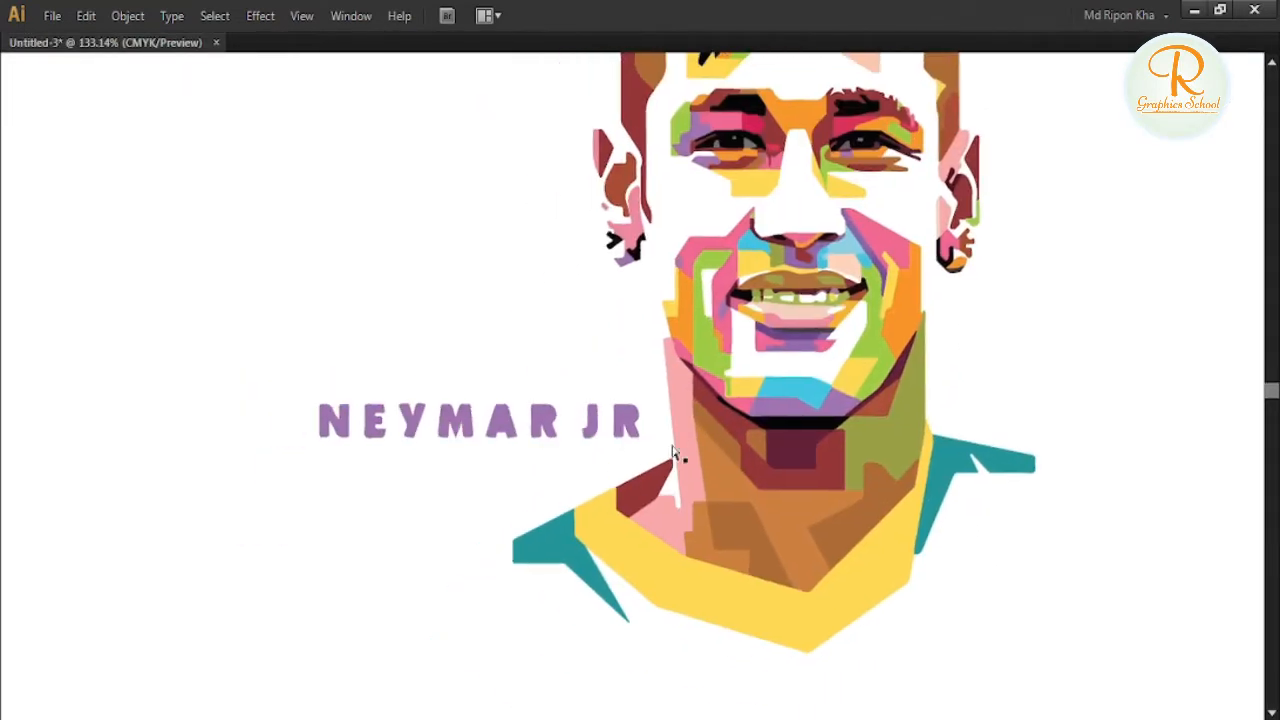
drag(180, 349, 645, 458)
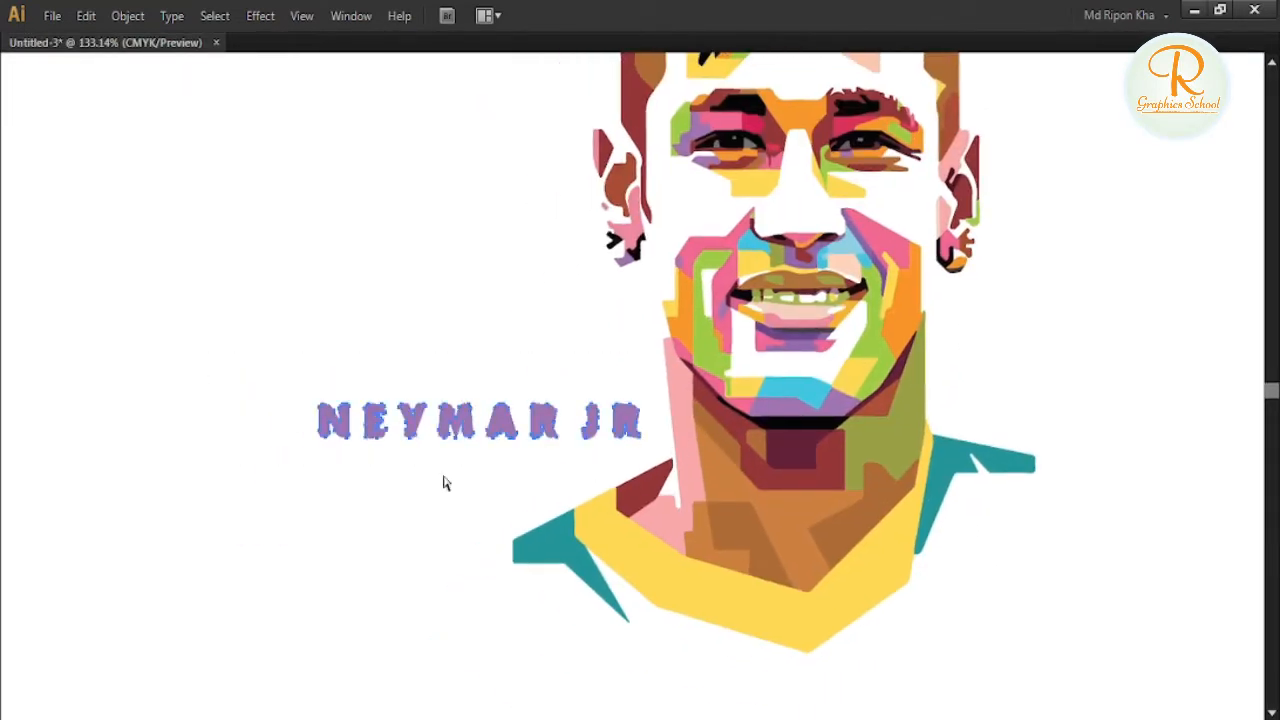
click(384, 477)
key(Tab)
click(48, 163)
key(Tab)
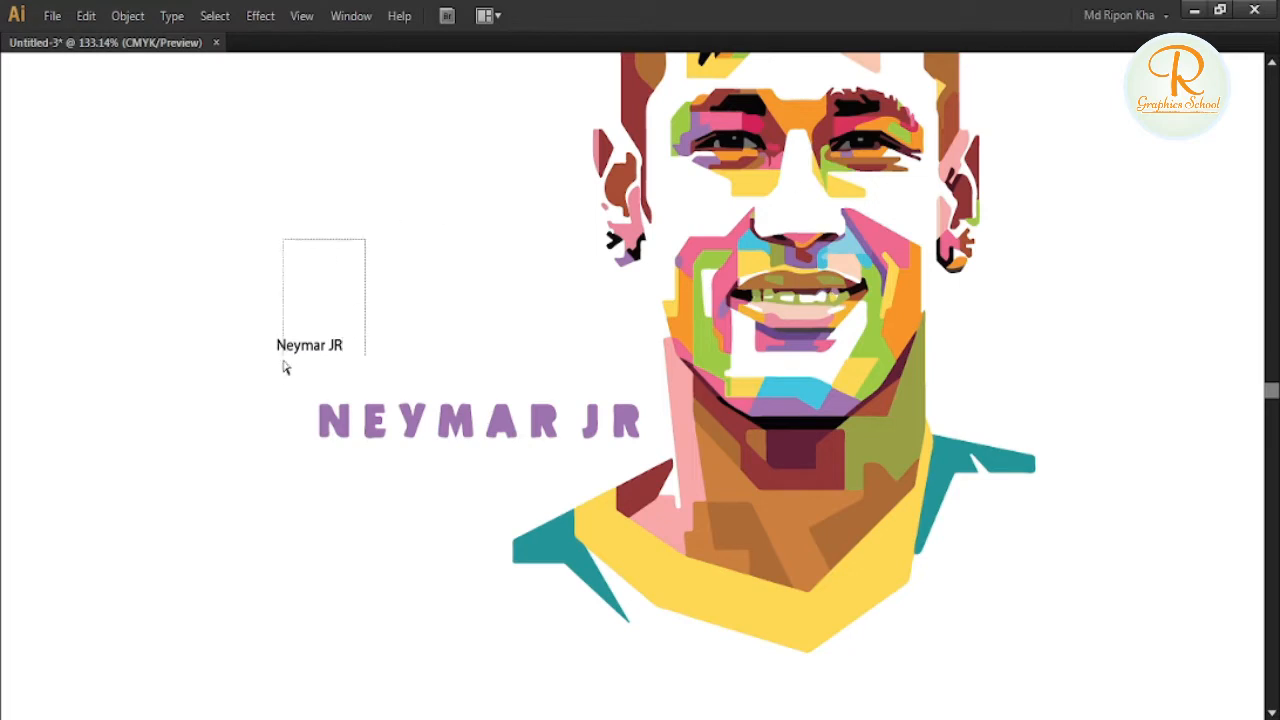
Set the new text's font to Helvetica and apply All Caps.
key(ctrl+t)
click(1108, 112)
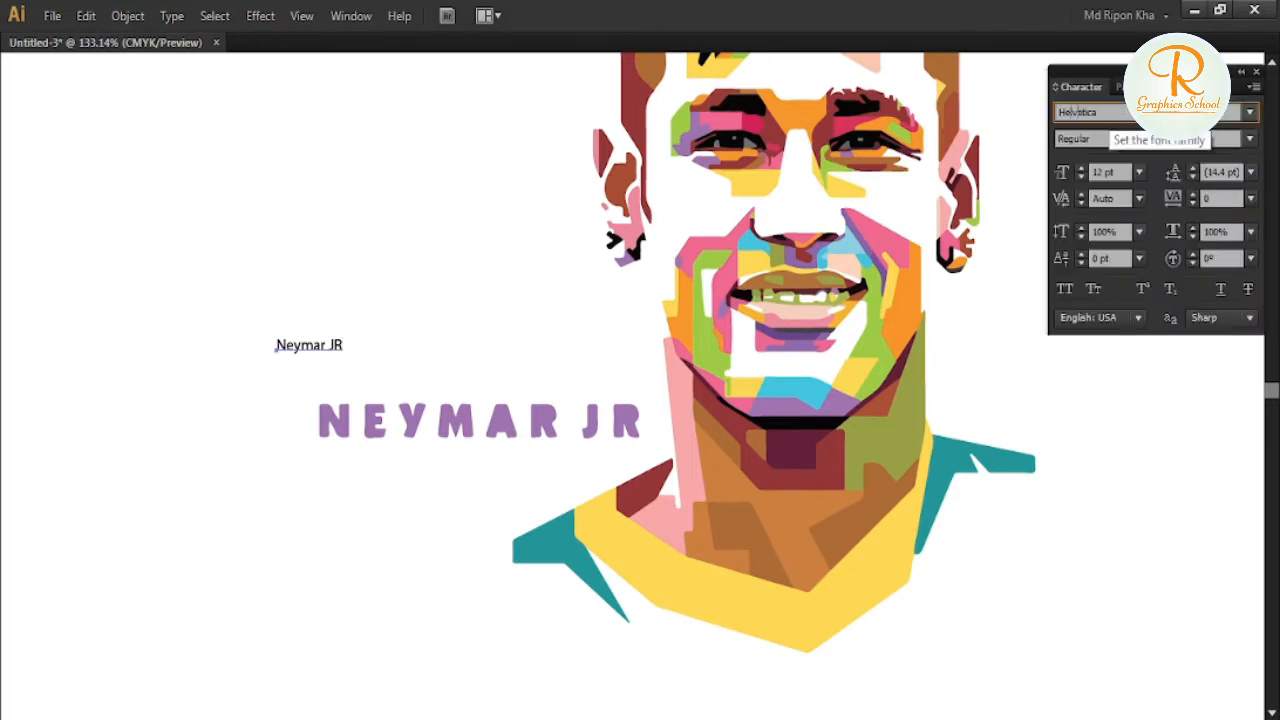
key(Return)
key(Tab)
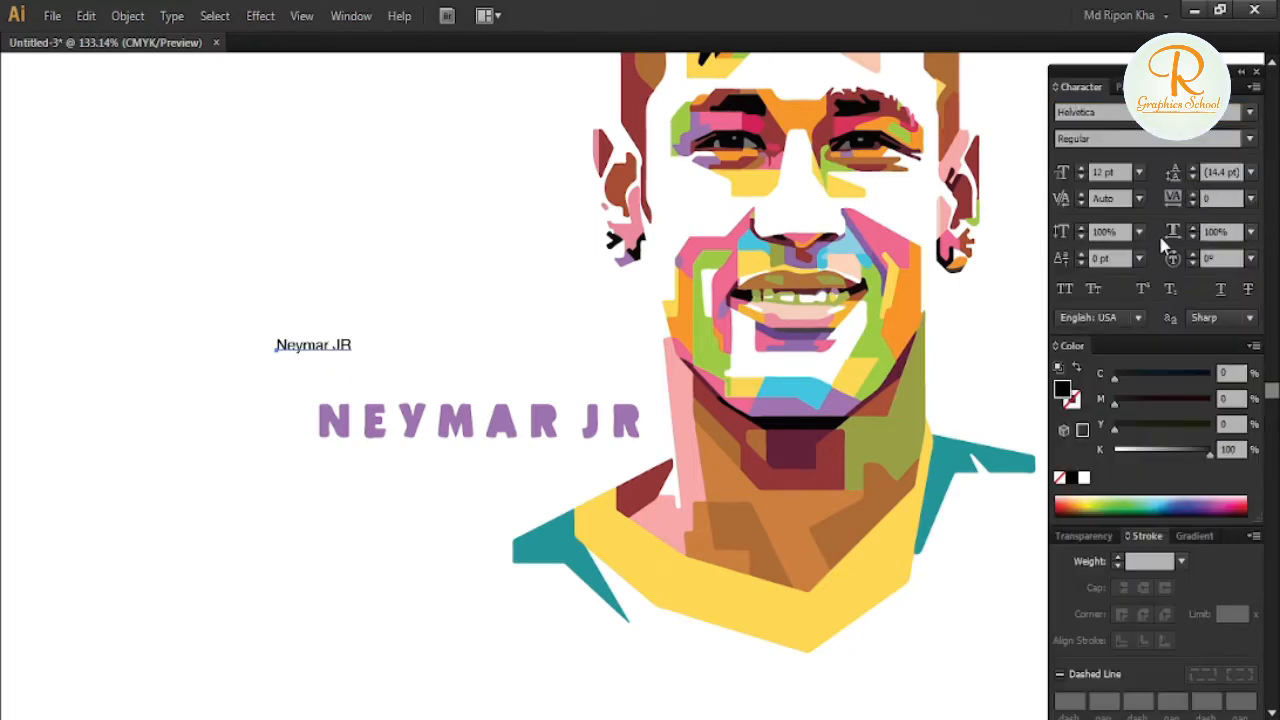
key(Tab)
click(1065, 295)
key(Tab)
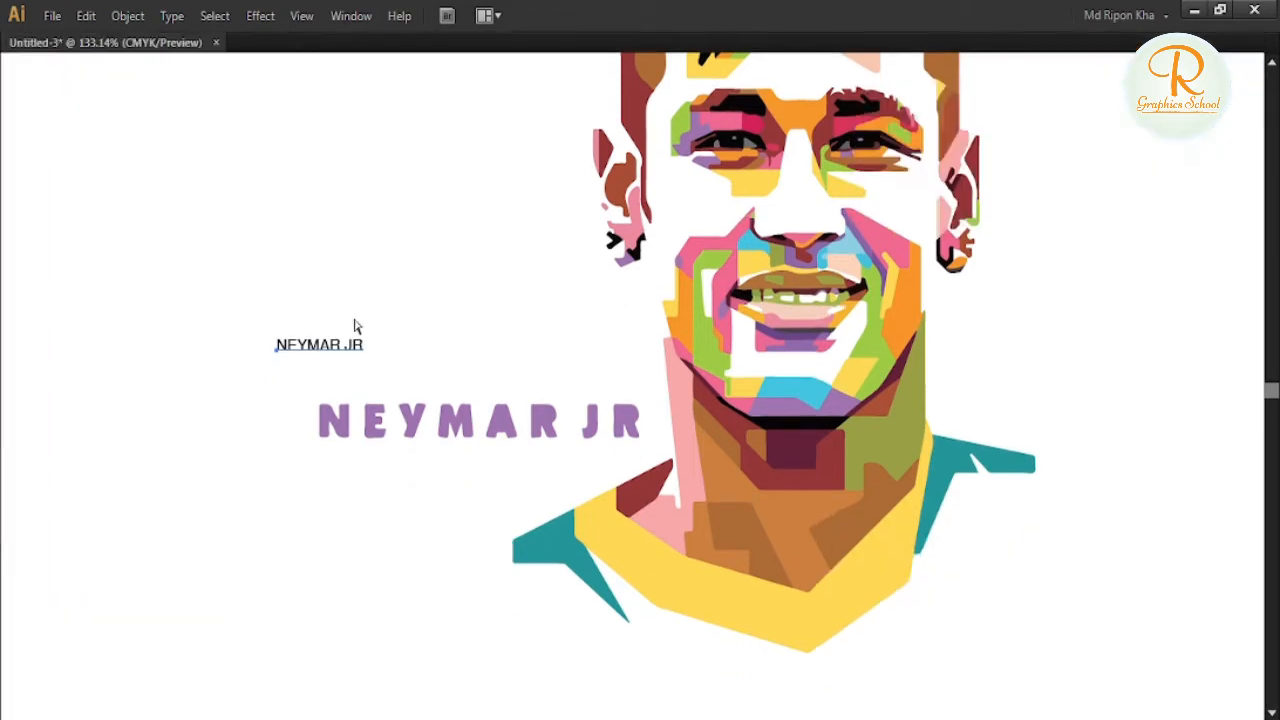
Enlarge the text to about 43.67 pt over the traced purple lettering and set its style to Bold.
drag(364, 350, 591, 379)
drag(552, 340, 587, 411)
key(ctrl+t)
scroll(1092, 135, down, 1)
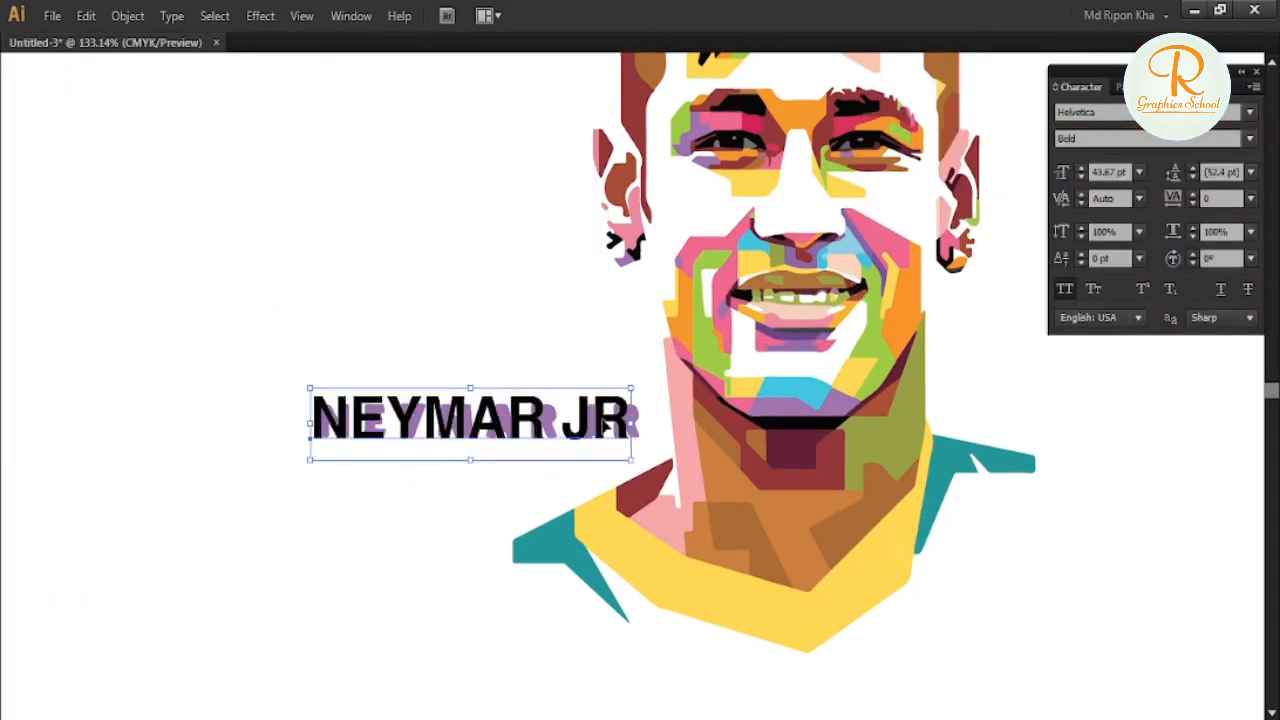
Delete the traced purple lettering, cutting the black NEYMAR JR text out of the way and pasting it back in place.
key(Delete)
drag(226, 393, 633, 455)
key(Delete)
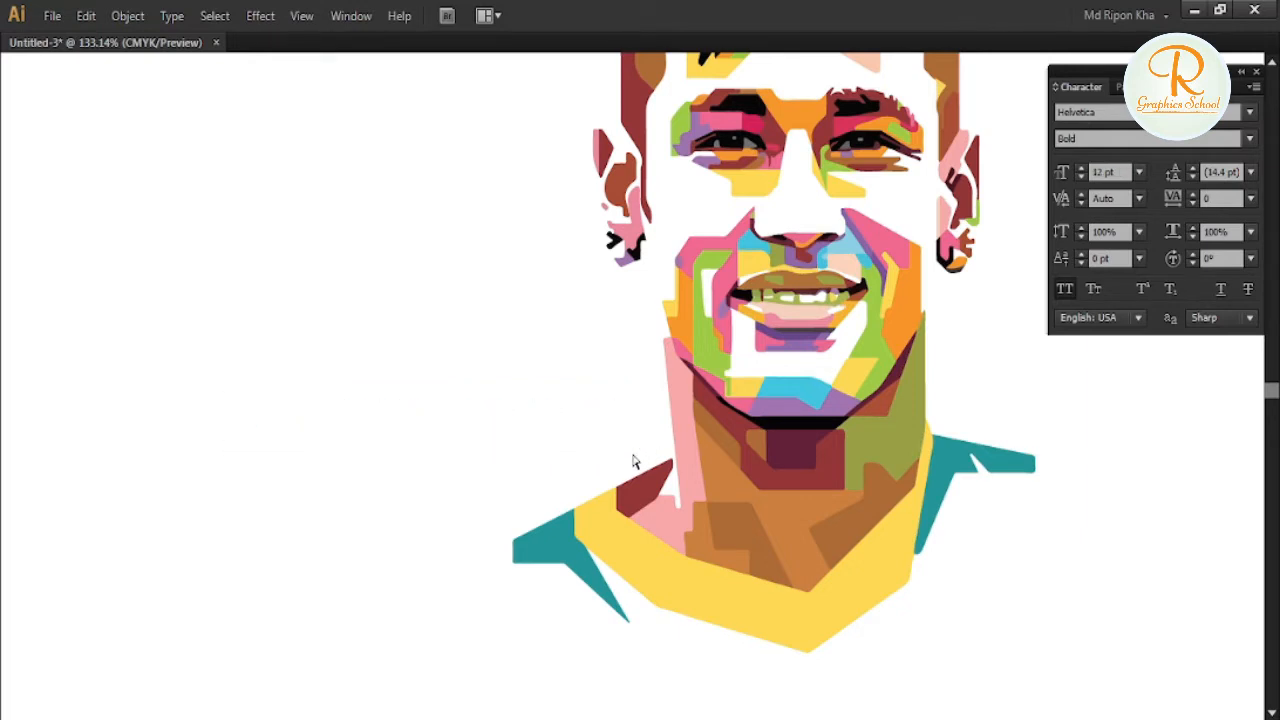
key(ctrl+f)
Shorten the text to NEYMAR and place a copy of it directly below the original.
double_click(553, 420)
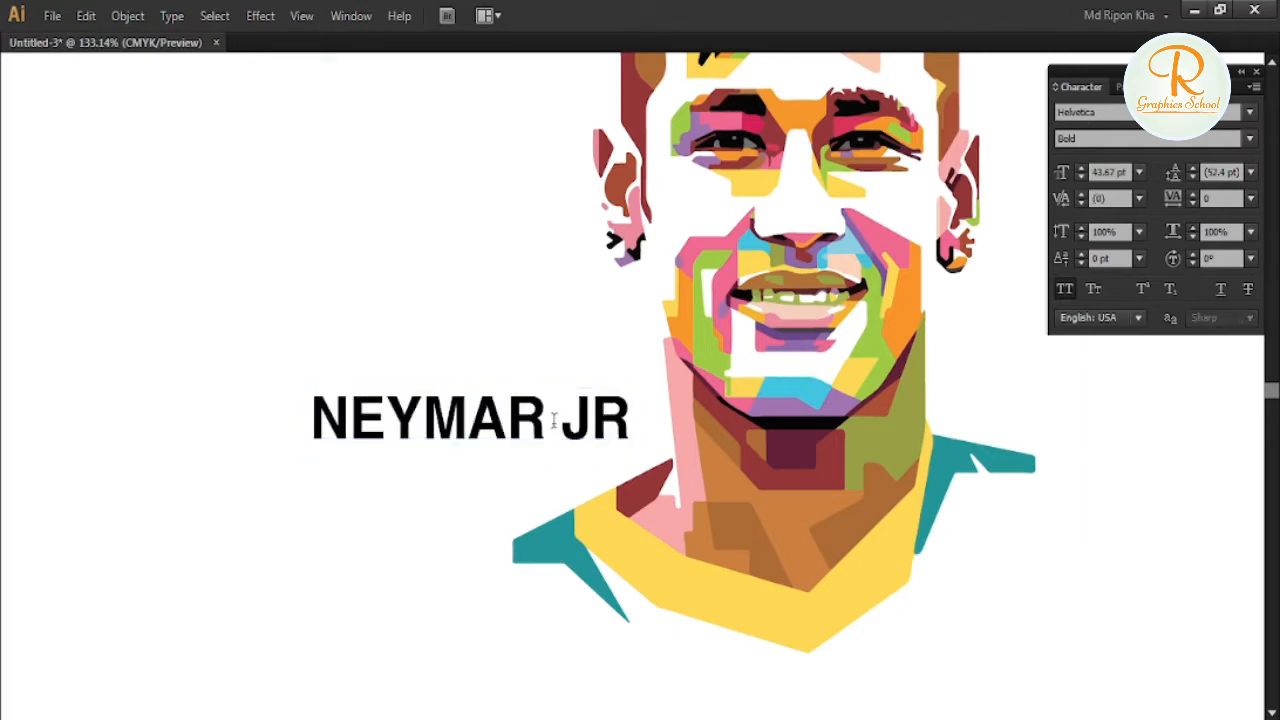
drag(576, 420, 697, 435)
key(Delete)
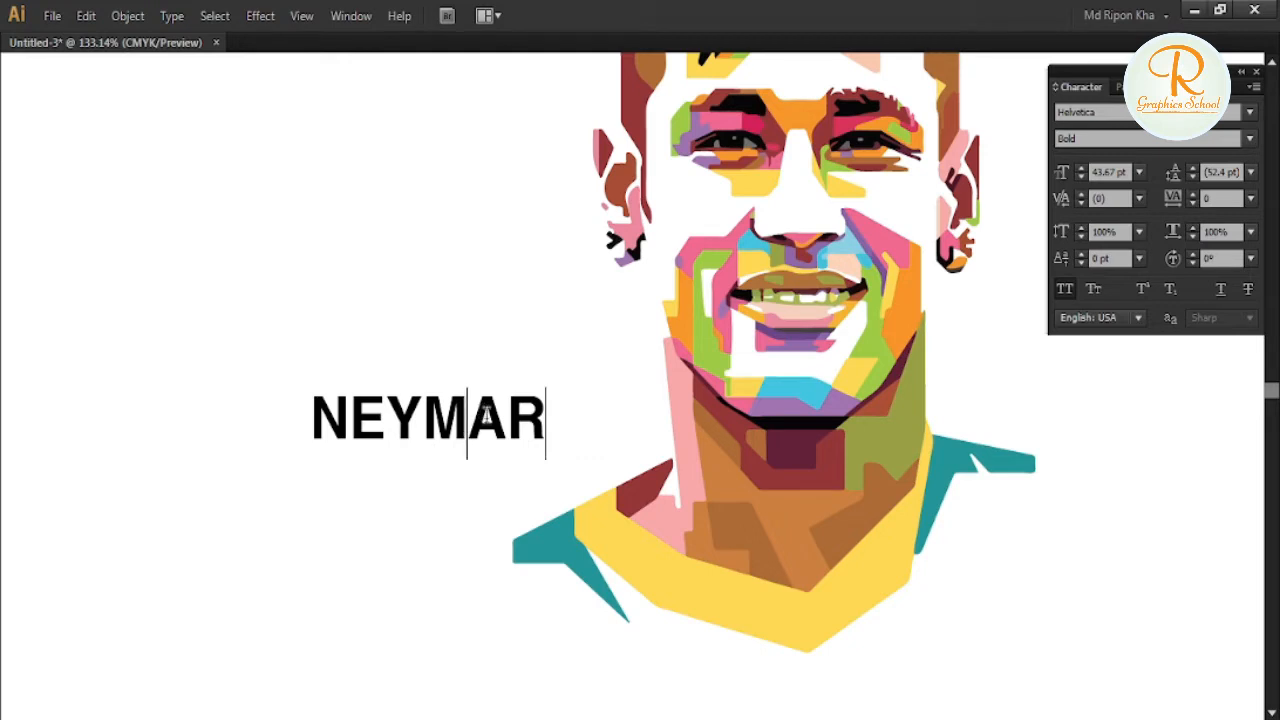
key(Escape)
drag(487, 414, 501, 440)
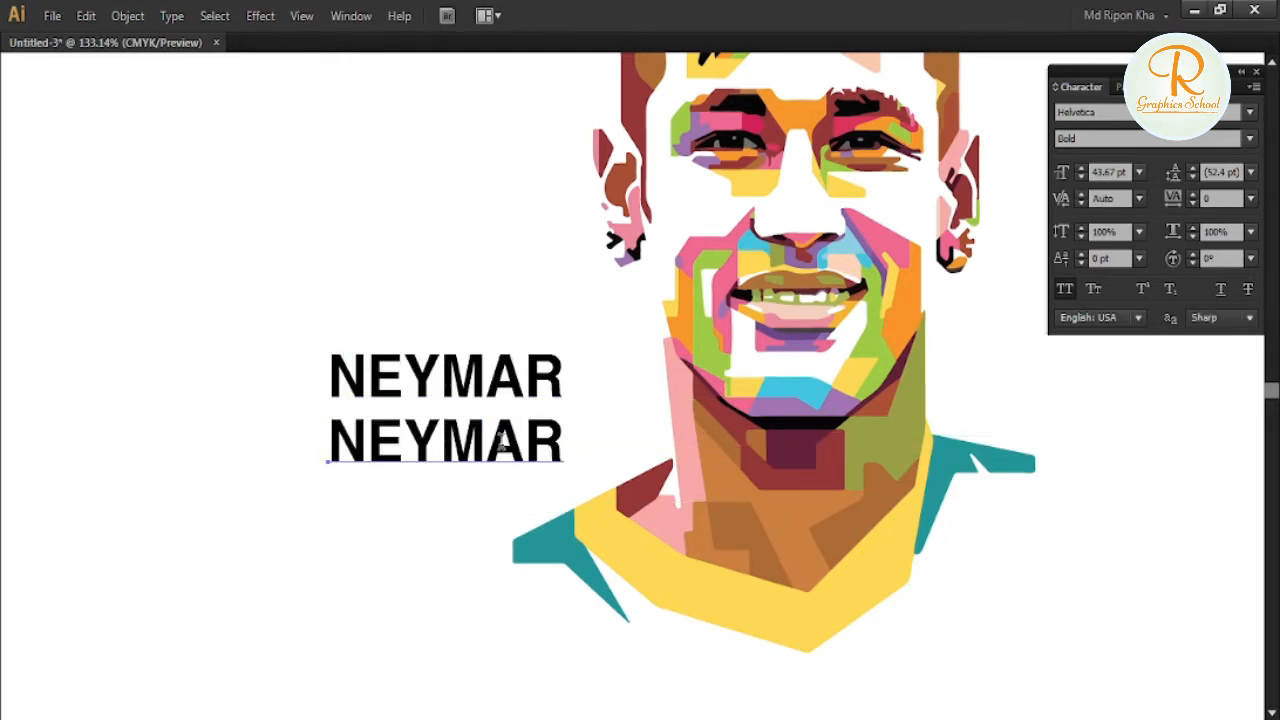
Replace the wording of the lower NEYMAR copy with BRAZIL.
double_click(501, 447)
text(BR)
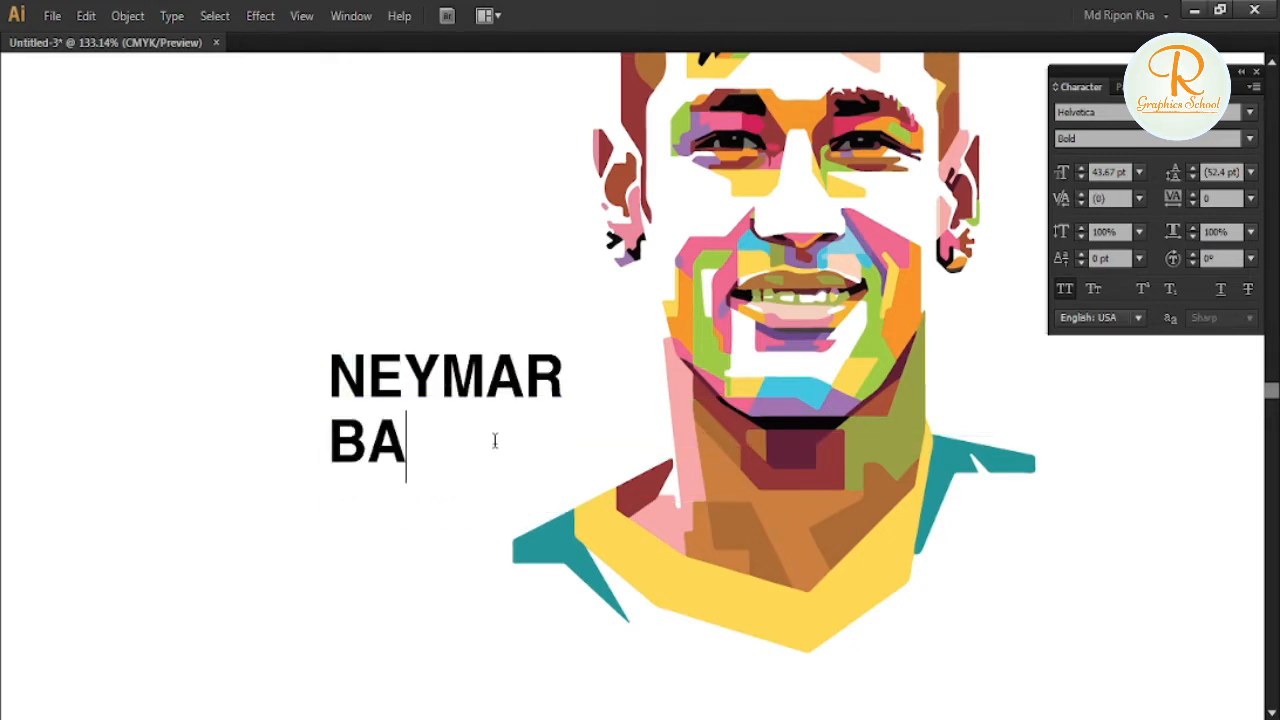
text(A)
key(BackSpace)
text(RAZIL)
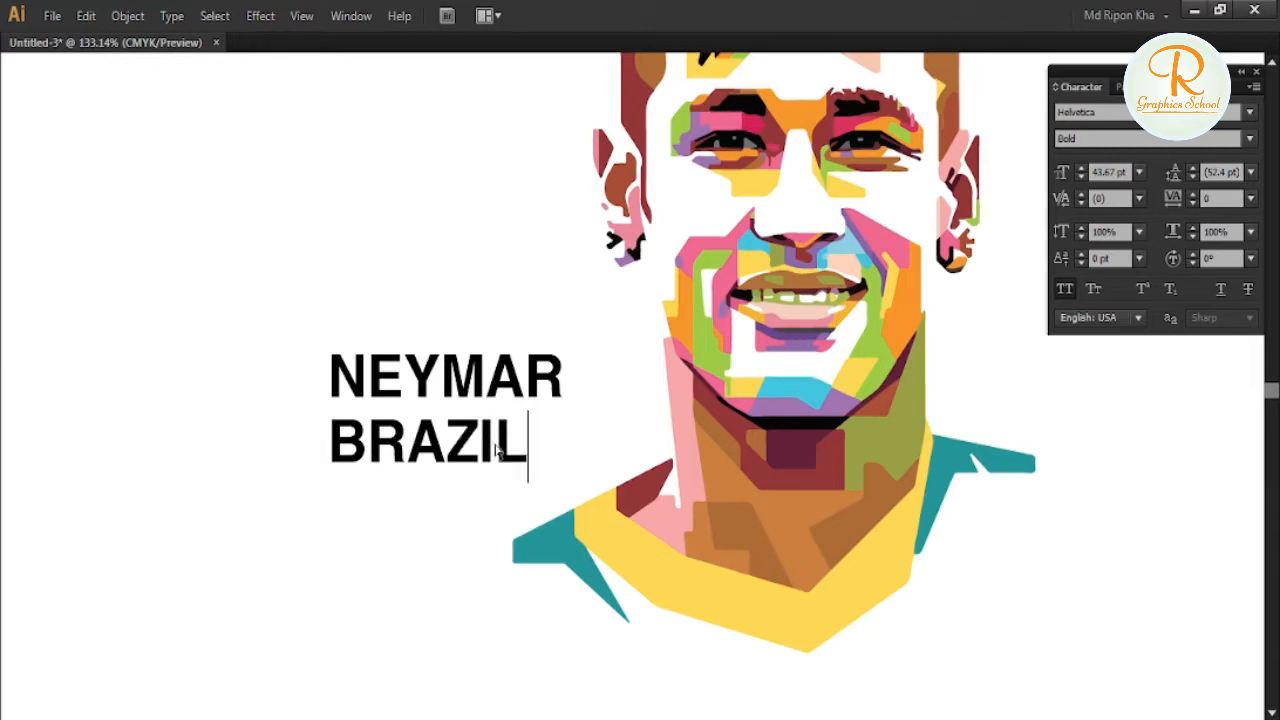
Switch to the browser and search Google Images for Brazil.
key(alt+Tab)
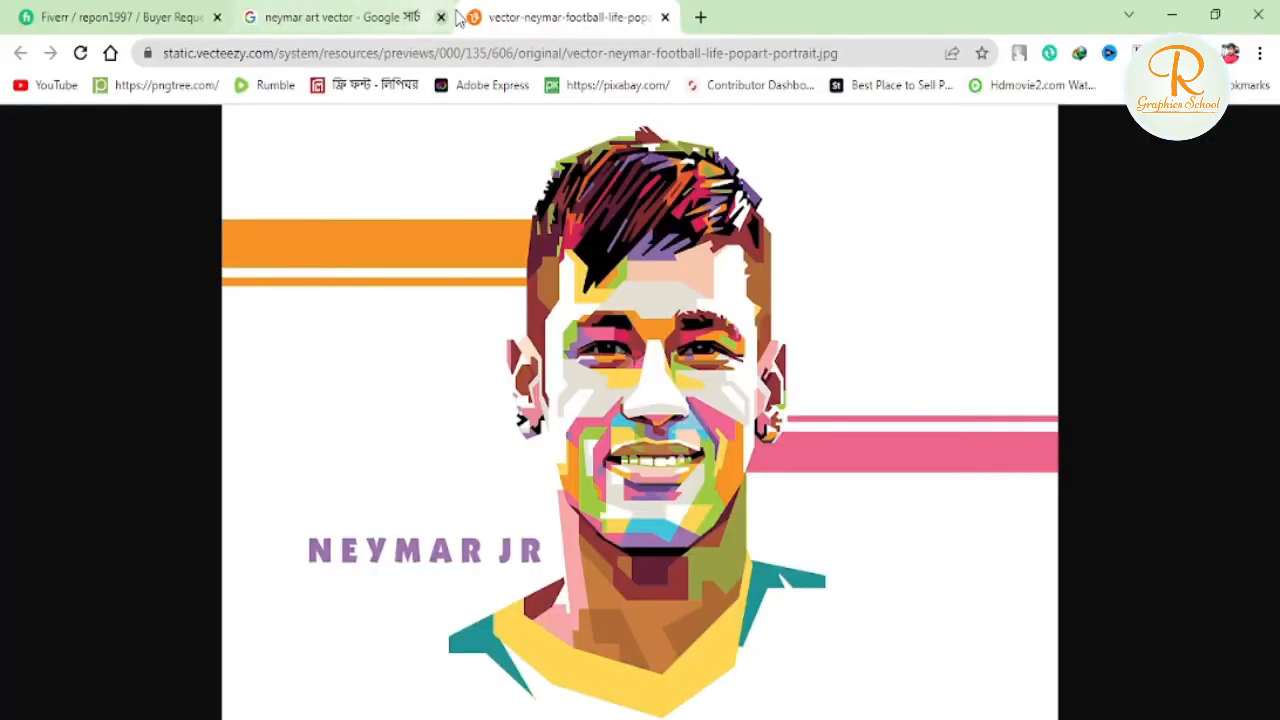
click(450, 17)
click(351, 131)
text(Brazil)
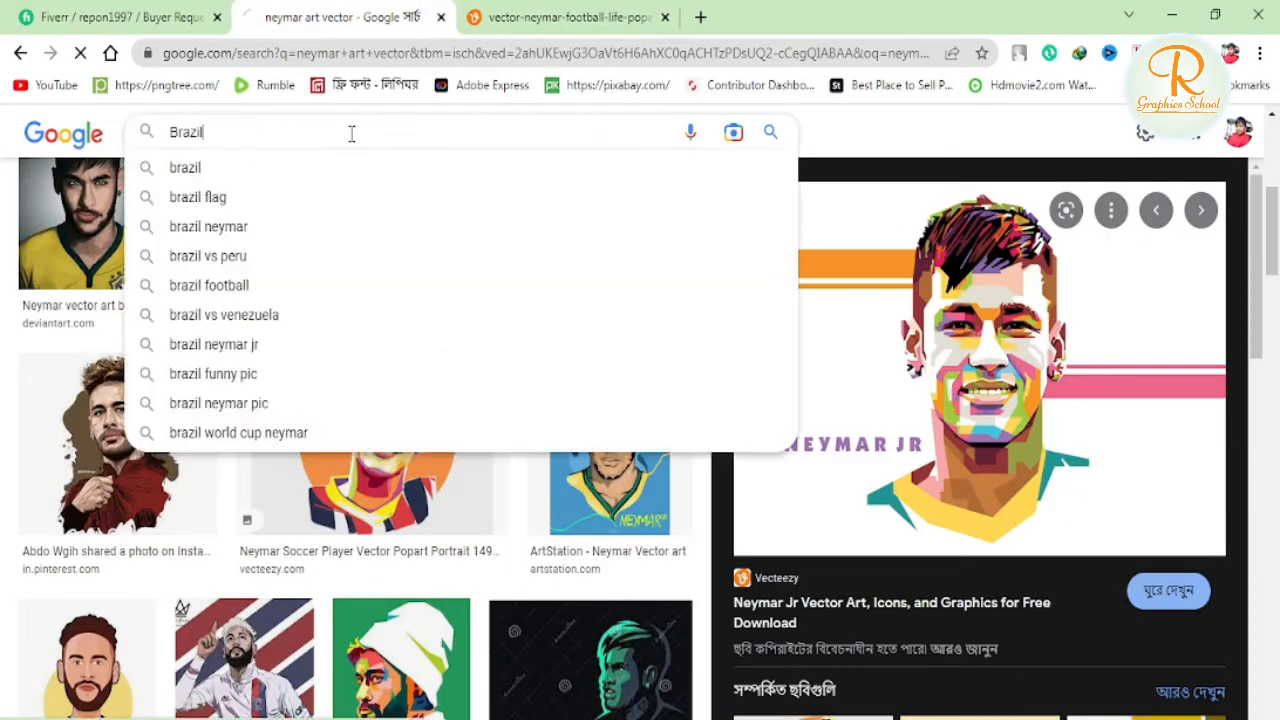
key(Return)
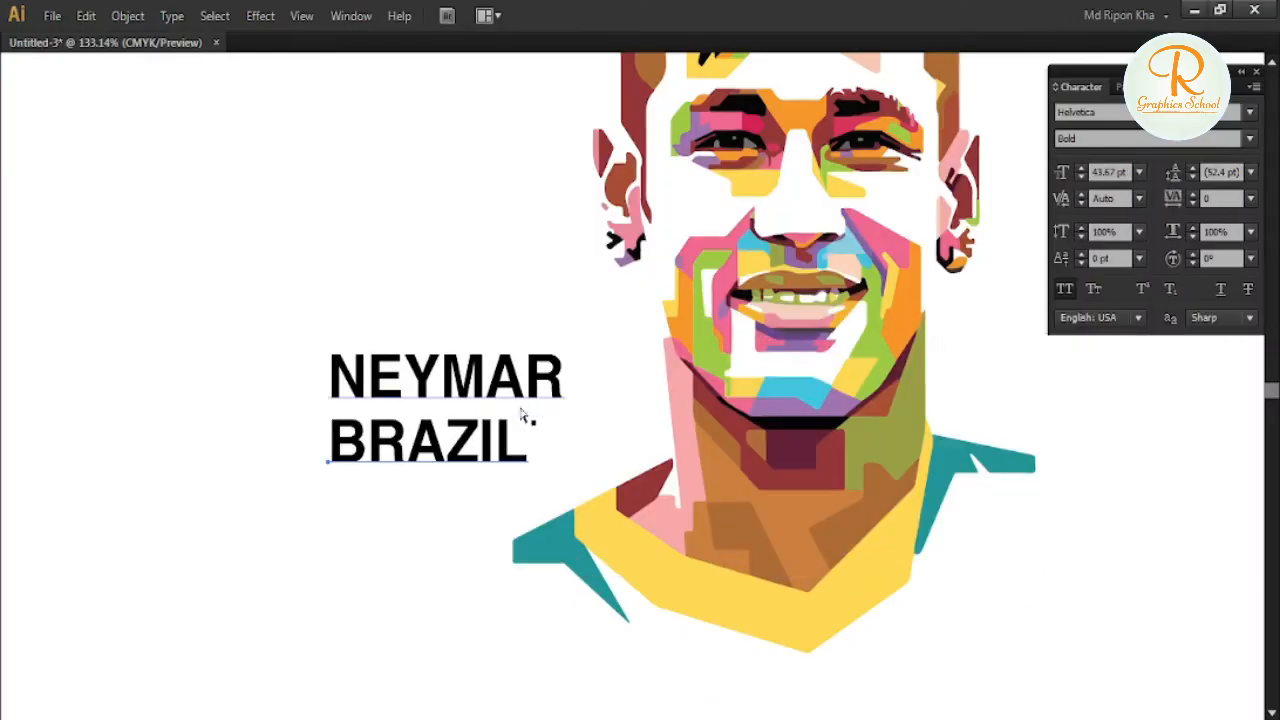
Scale the BRAZIL text down to about 34.65 pt and center it beneath NEYMAR.
drag(451, 449, 490, 455)
key(Tab)
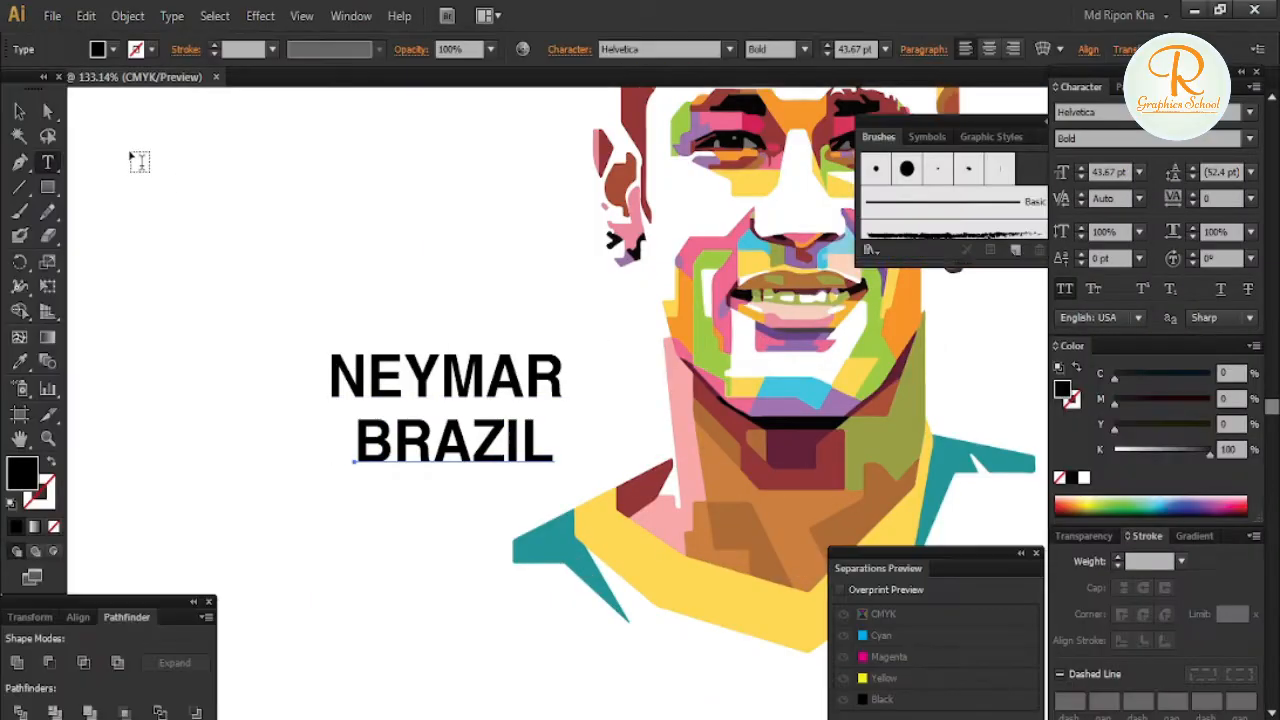
key(Tab)
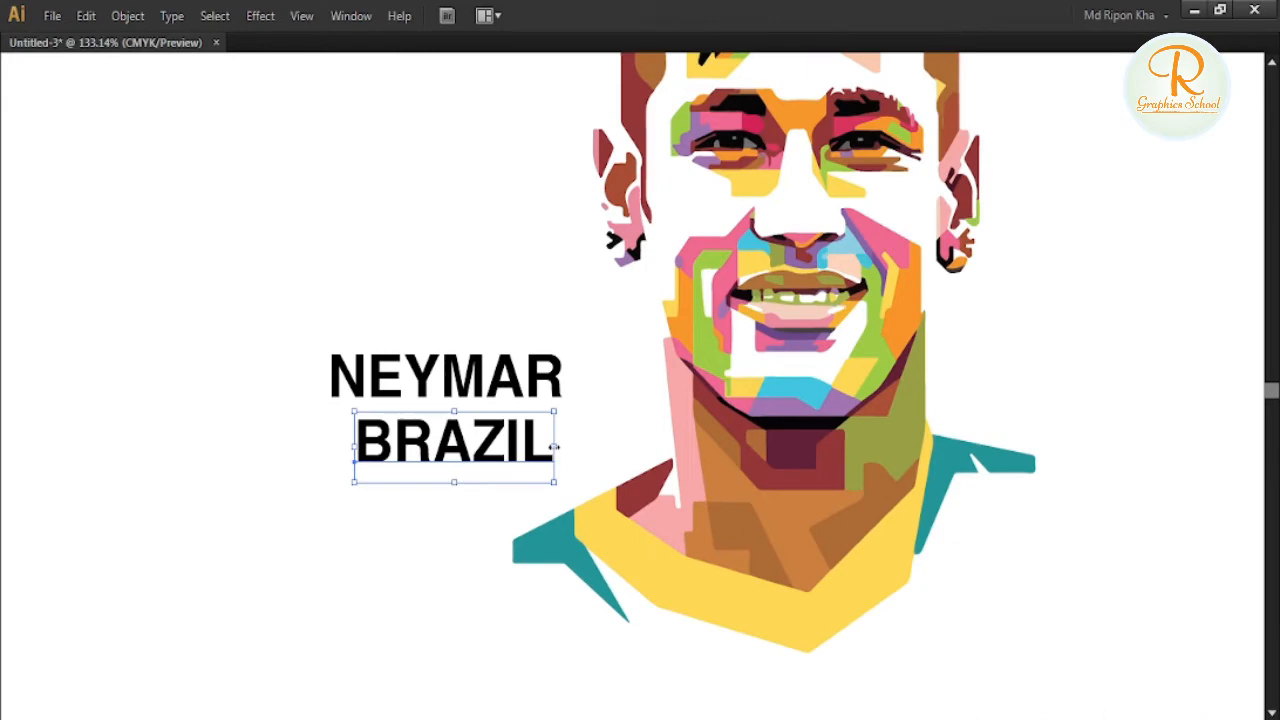
drag(555, 448, 505, 428)
Fill BRAZIL with green, C 100 and Y 100 with M and K at 0, and convert it to outlines.
key(Tab)
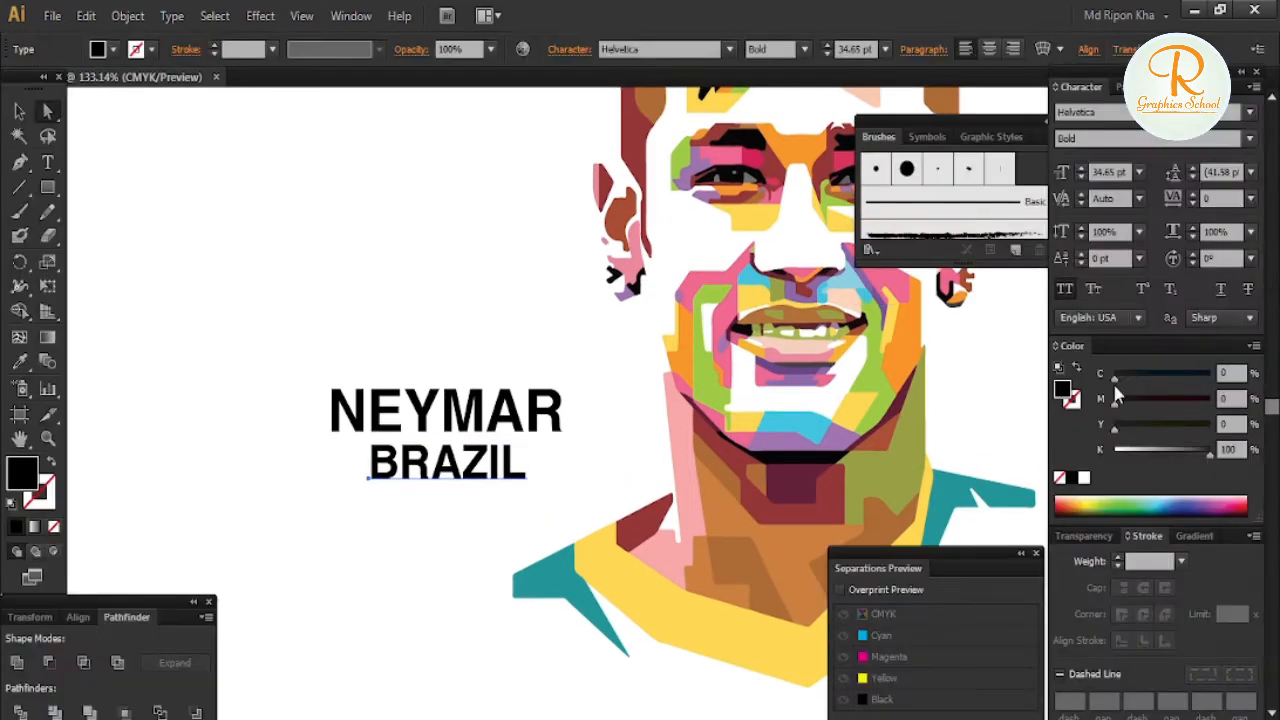
drag(1208, 452, 1210, 424)
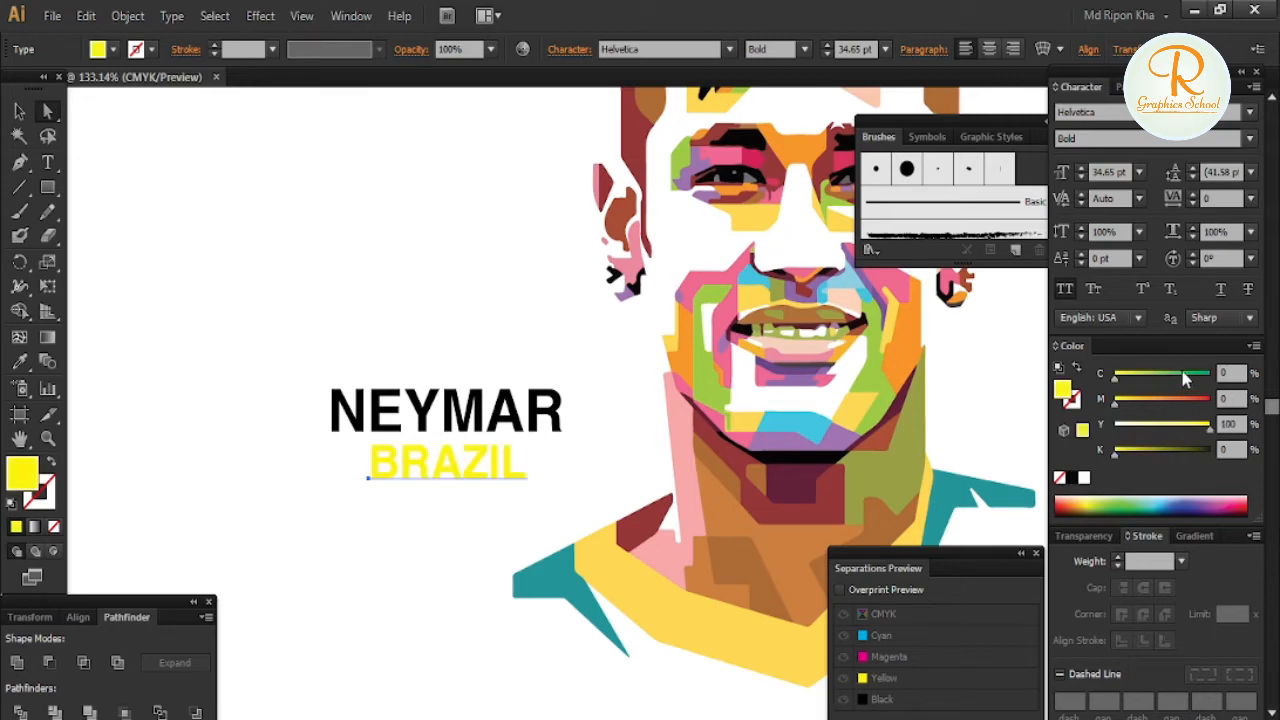
drag(1114, 373, 1210, 373)
key(ctrl+shift+o)
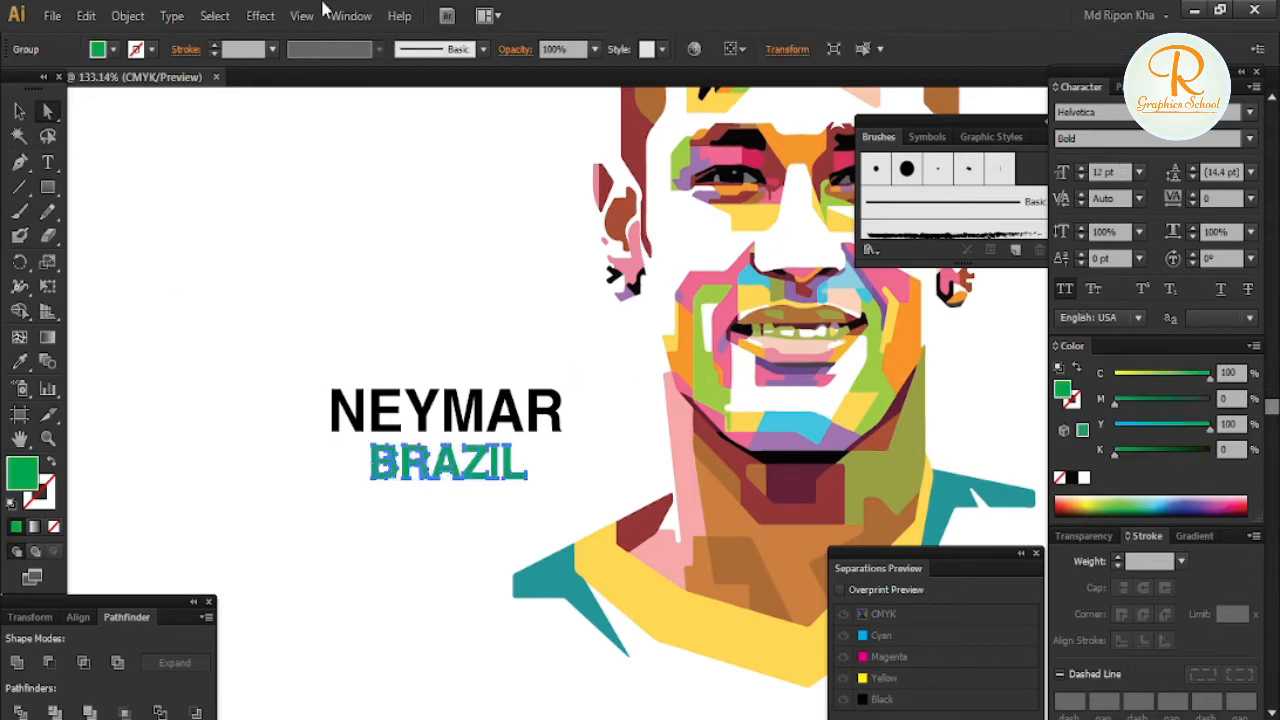
Cut BRAZIL horizontally through the middle with the Knife and fill the upper half with blue, C 100, M 100, Y 0.
drag(48, 235, 110, 281)
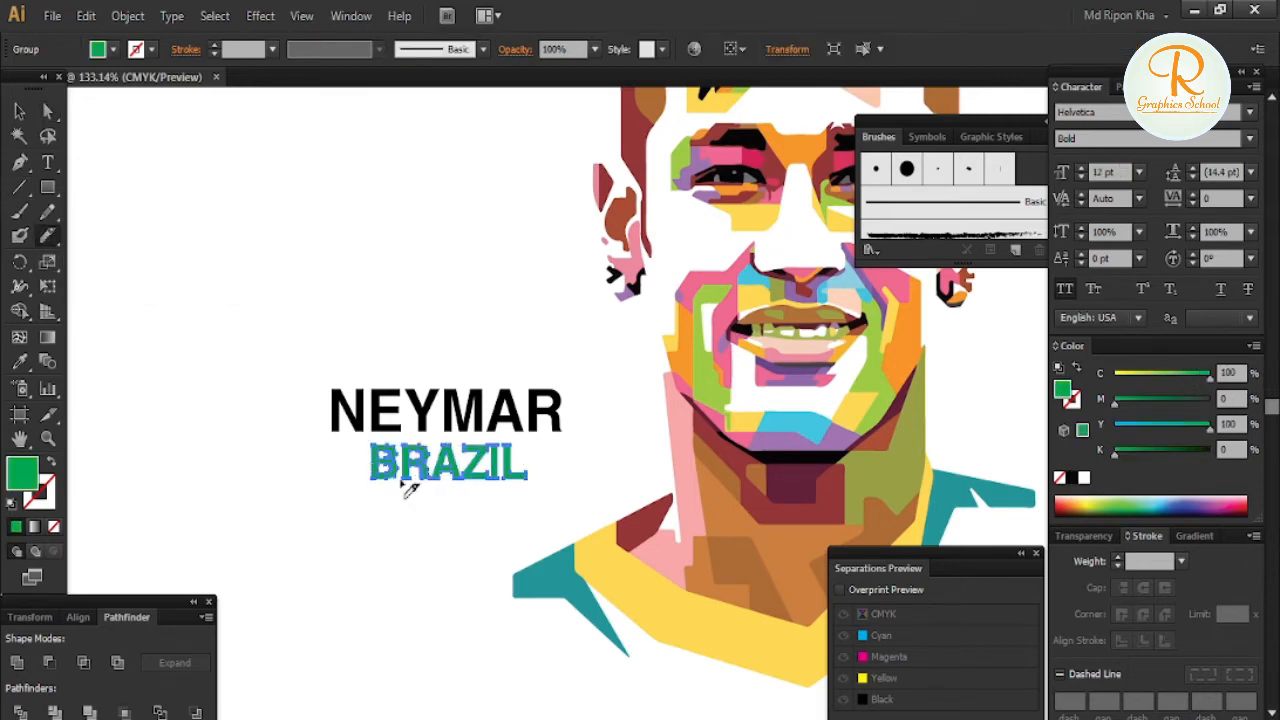
drag(357, 472, 655, 468)
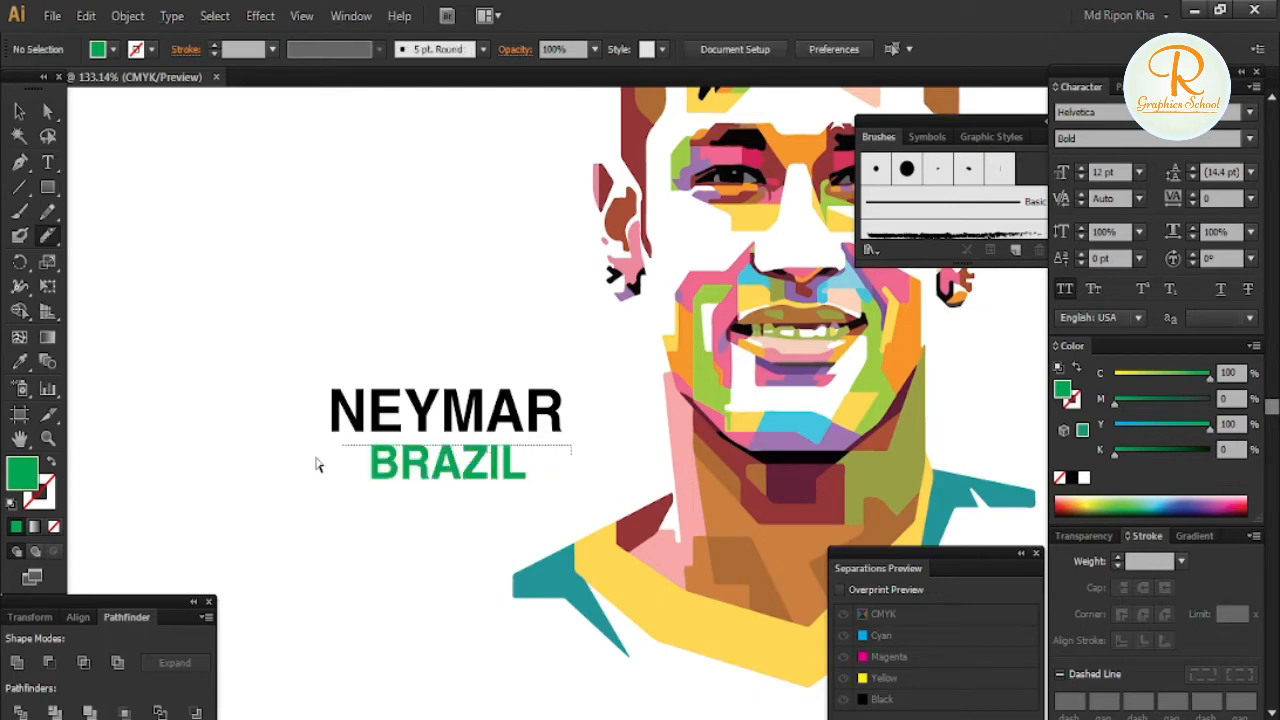
ctrl+shift+click(510, 413)
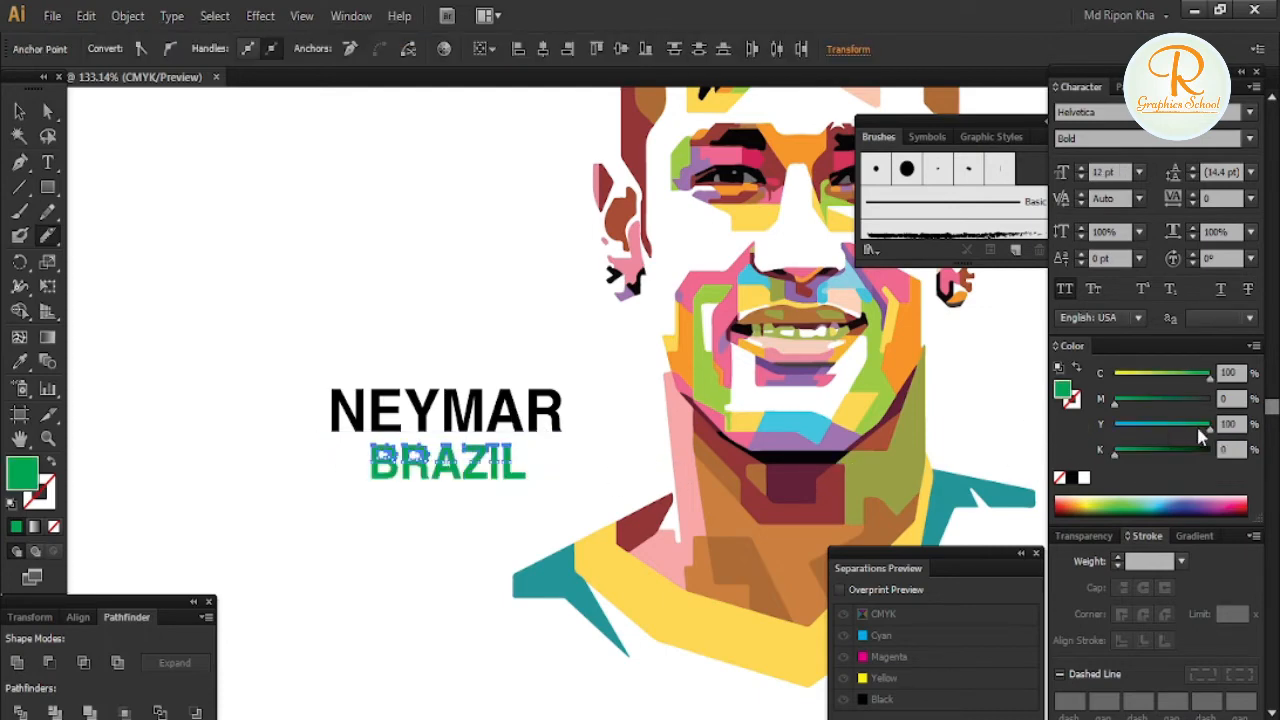
drag(1174, 404, 1254, 405)
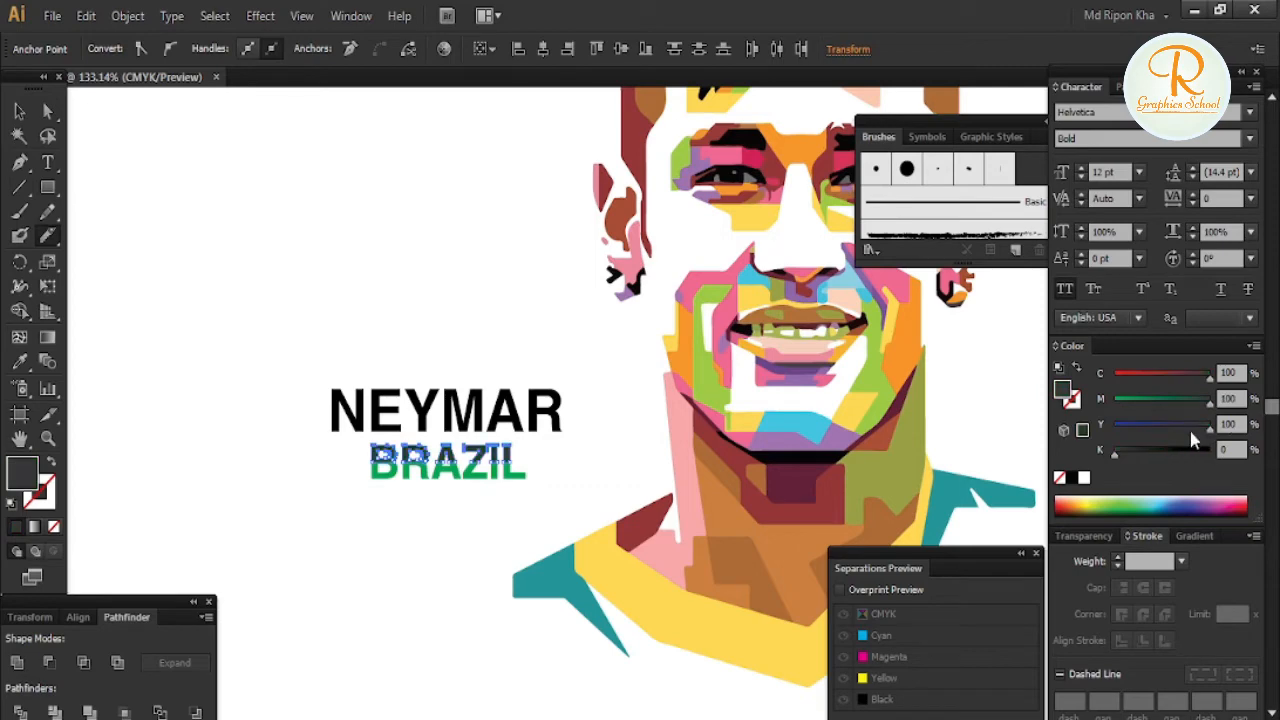
click(500, 363)
Apply the blue from BRAZIL's upper half to the NEYMAR text with the Eyedropper.
click(508, 405)
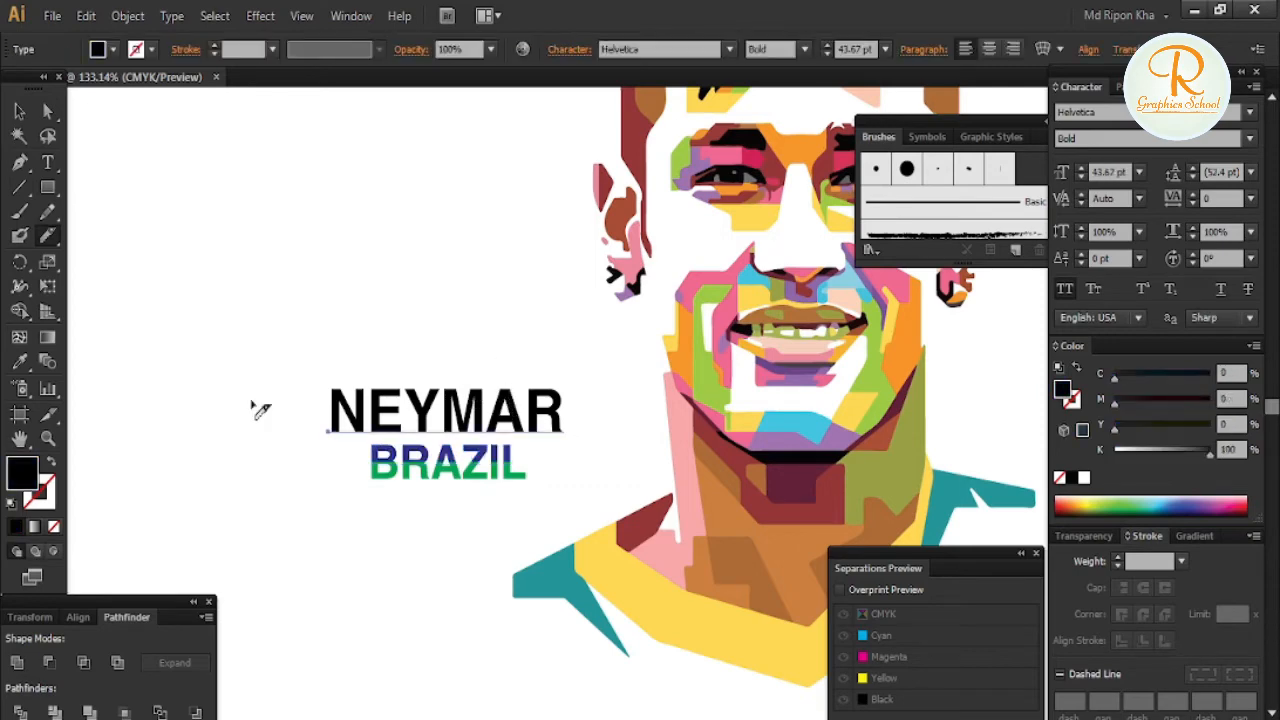
click(20, 362)
click(510, 457)
ctrl+click(582, 513)
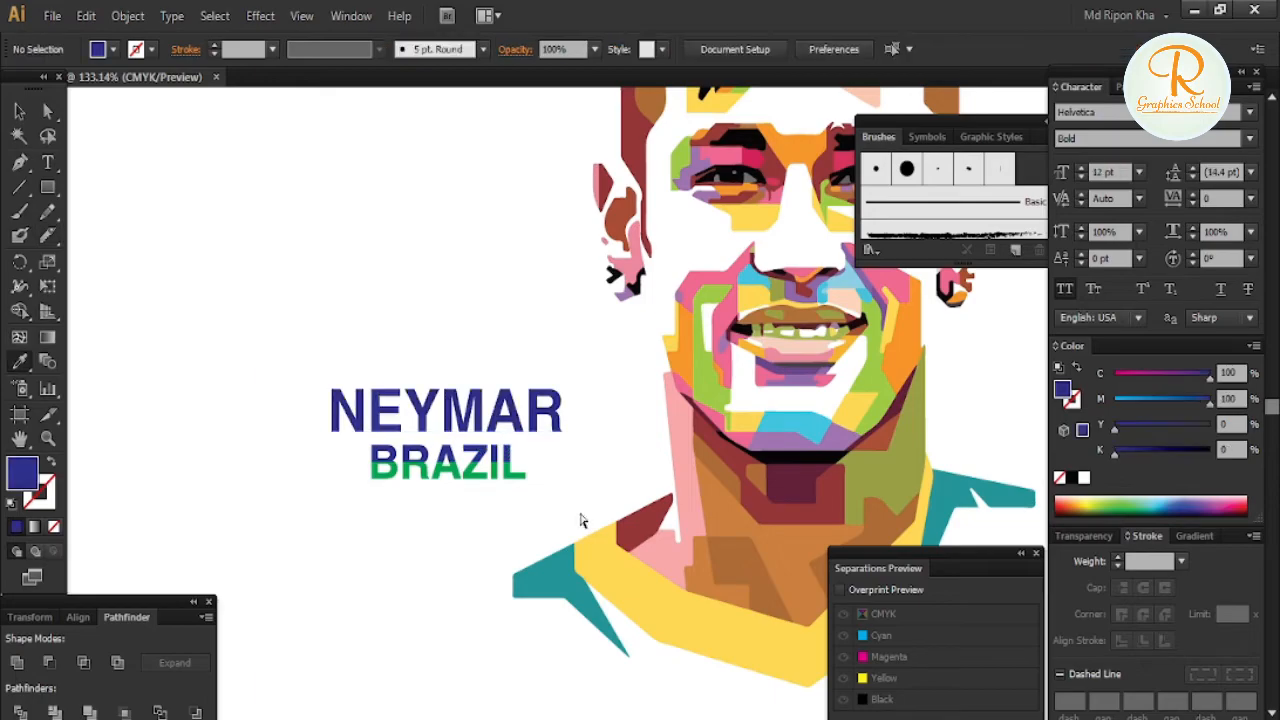
Check the Brazil flag images in the browser as a color reference, then return to Illustrator.
key(alt+Tab)
key(alt+Tab)
ctrl+click(519, 430)
ctrl+click(519, 430)
key(alt+Tab)
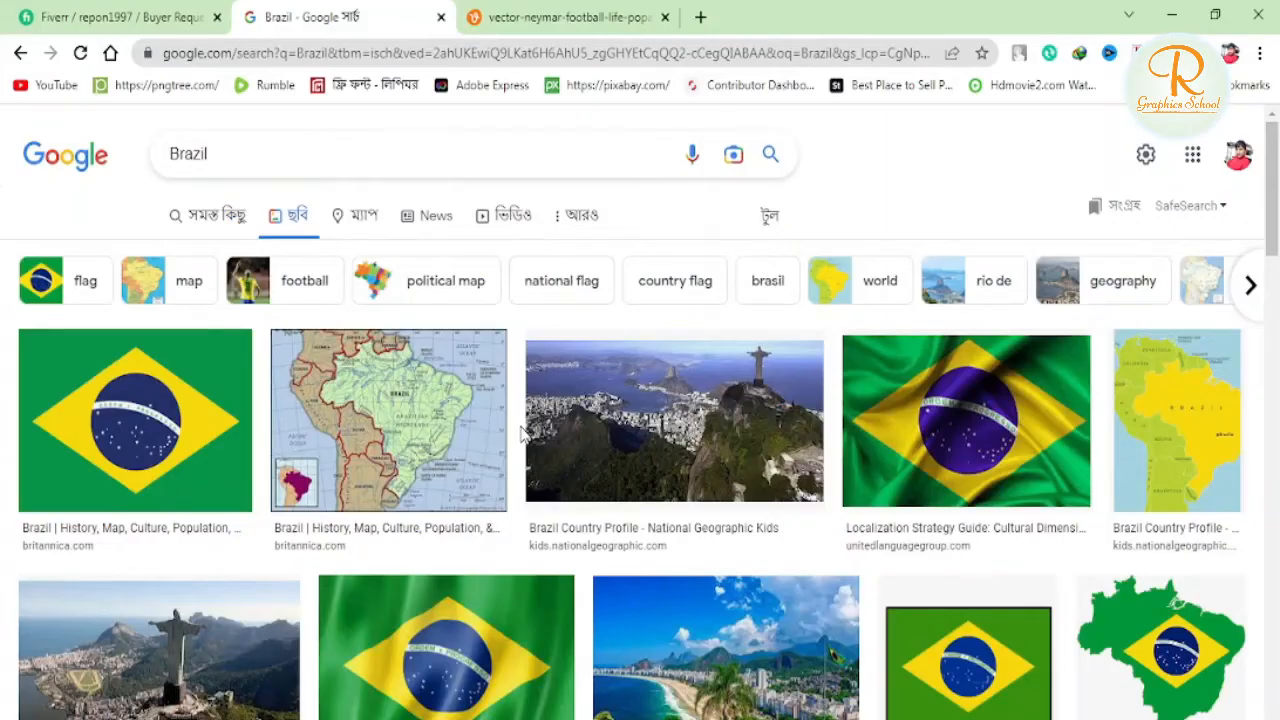
key(alt+Tab)
Convert NEYMAR to outlines and cut it horizontally just above mid-height with the Knife.
drag(511, 495, 801, 436)
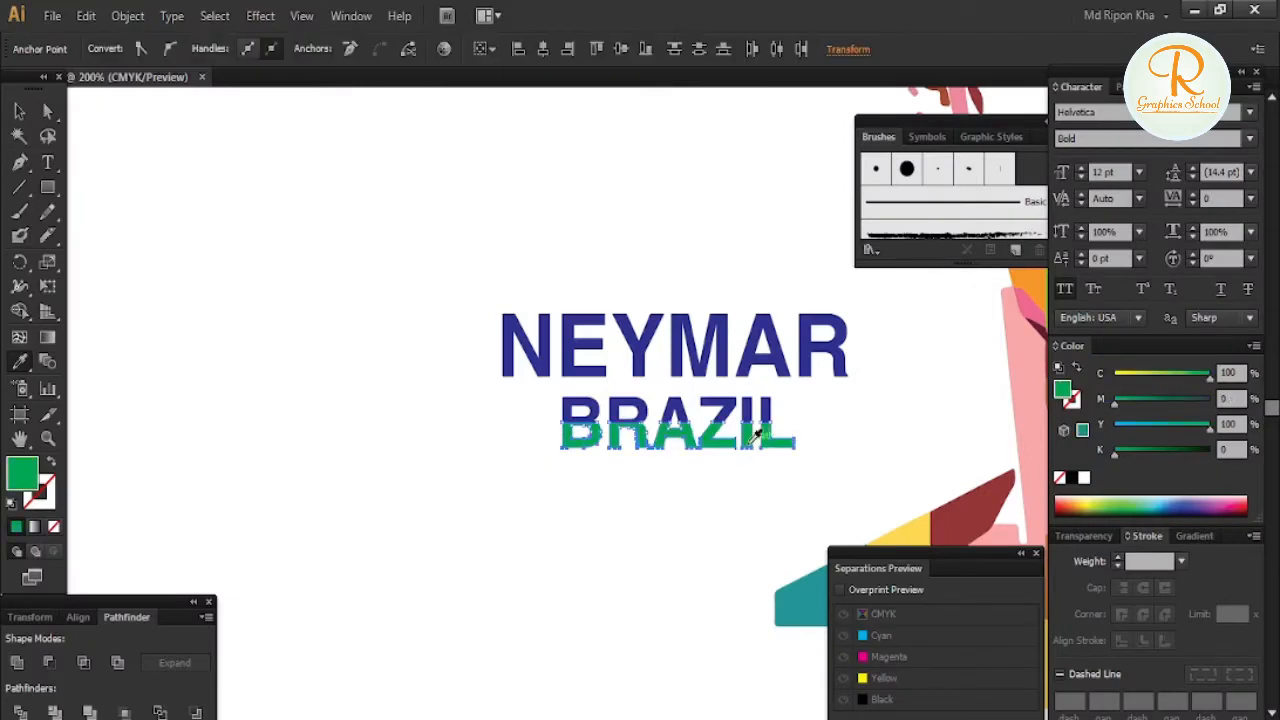
ctrl+click(750, 347)
scroll(654, 388, up, 1)
ctrl+click(614, 424)
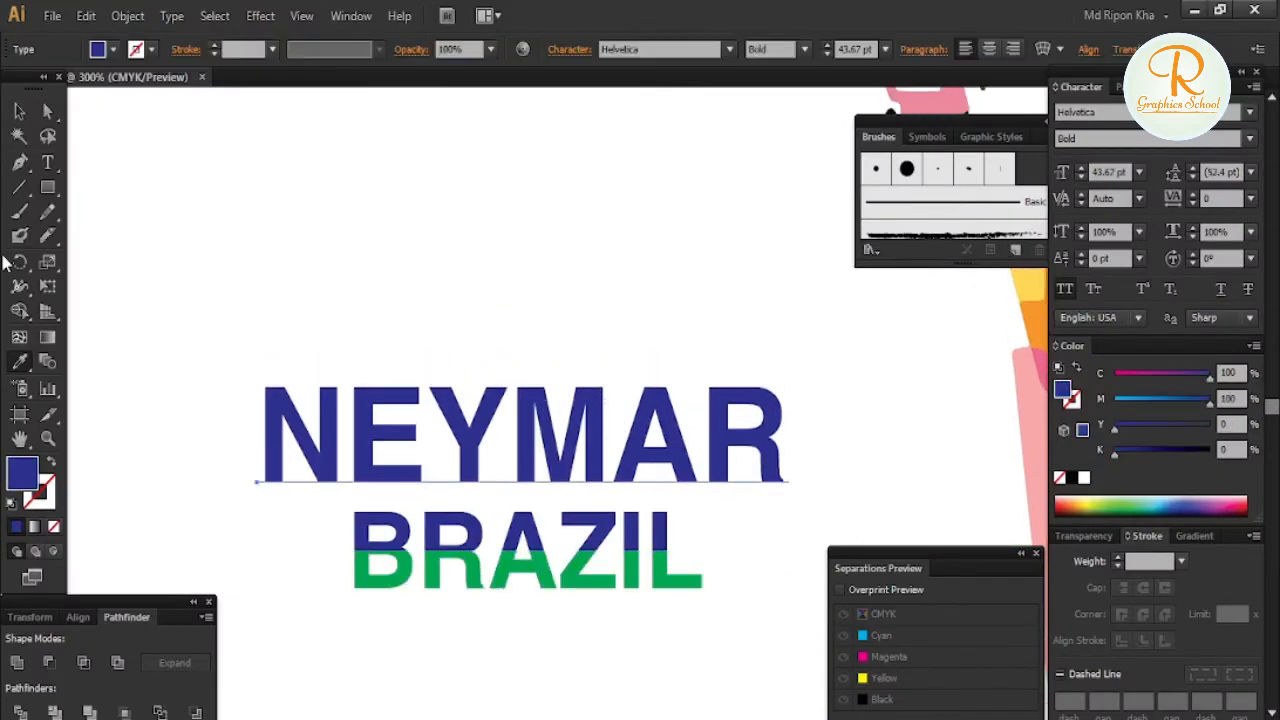
key(ctrl+shift+o)
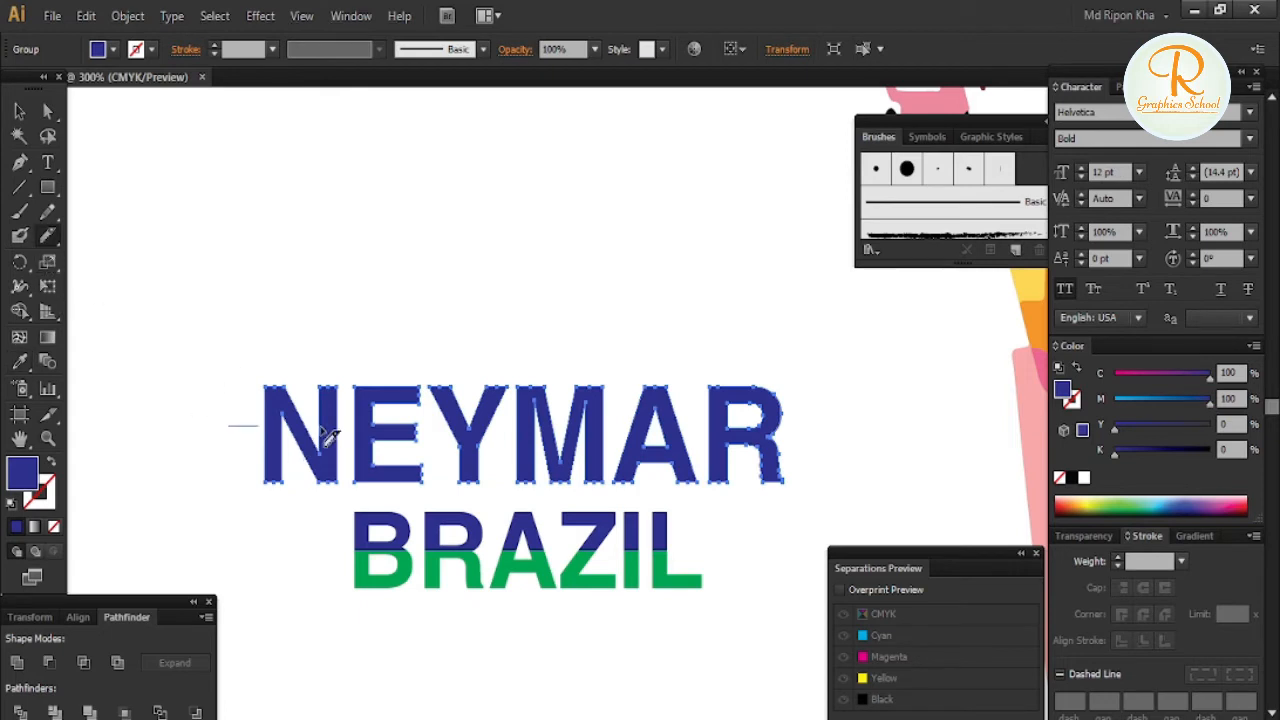
drag(851, 343, 218, 412)
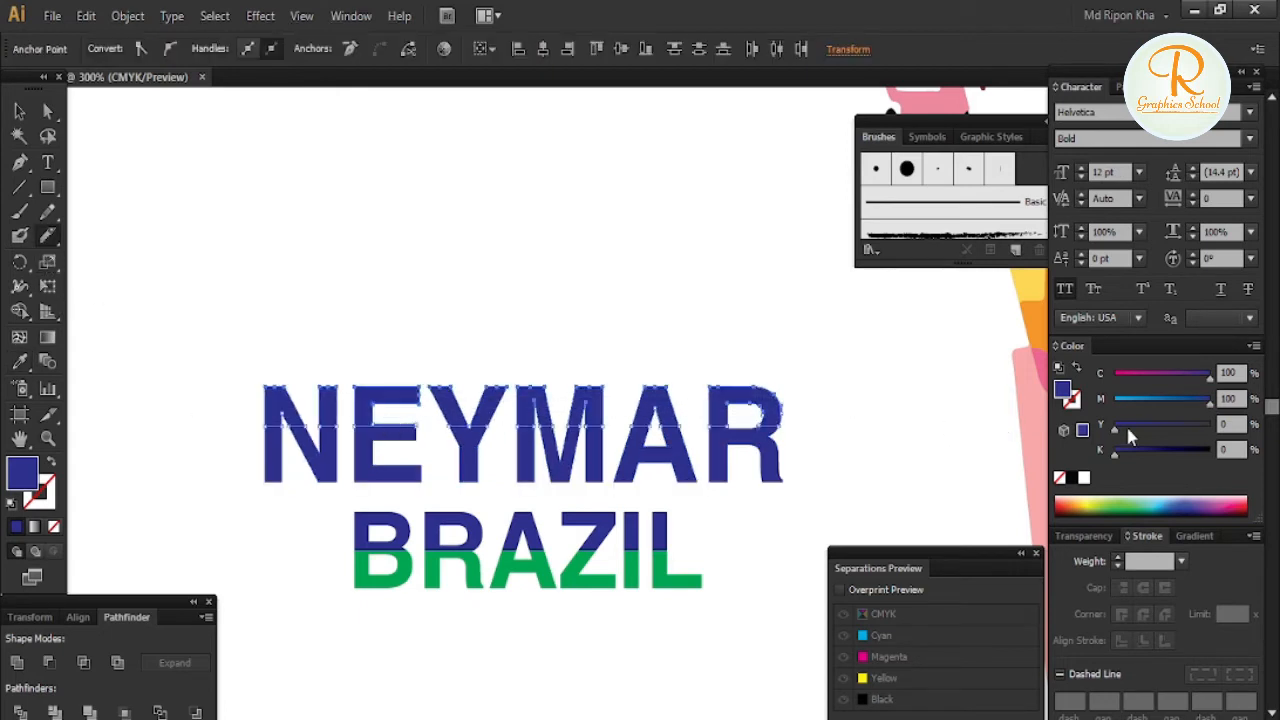
Fill the upper part of NEYMAR with orange, C 0, M 64, Y 100.
drag(1184, 377, 1104, 378)
drag(1192, 403, 1233, 412)
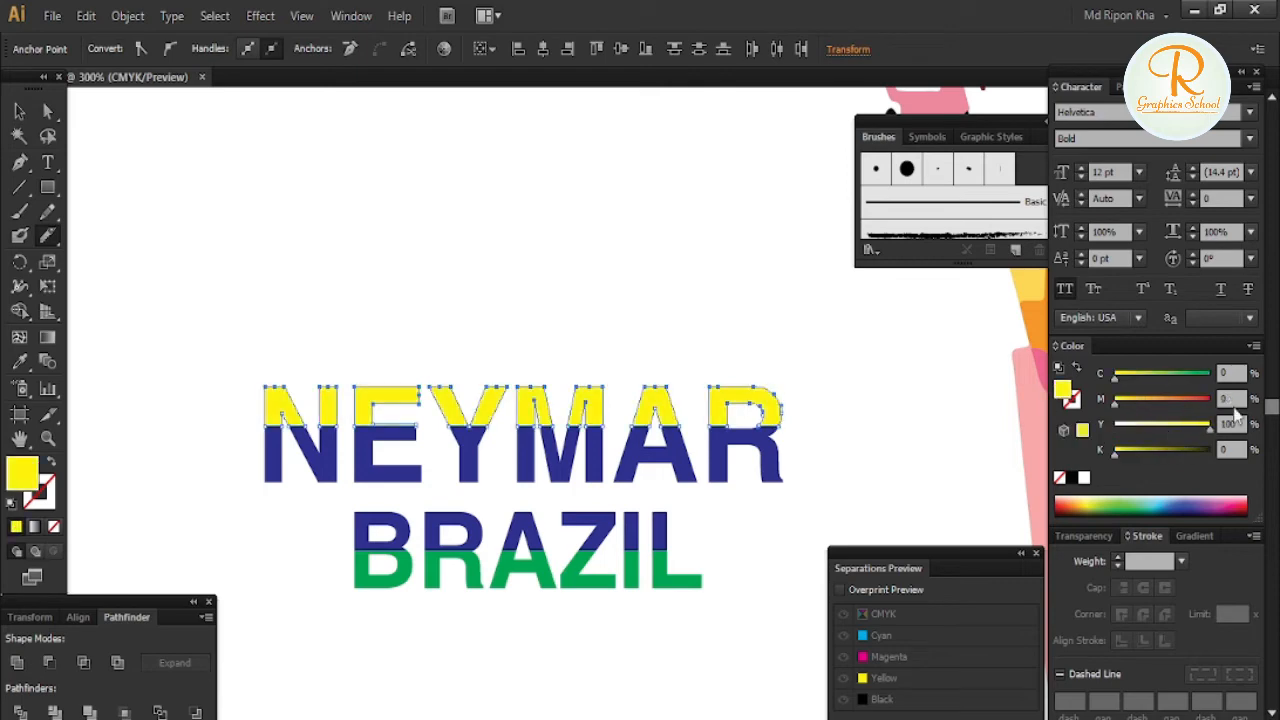
click(1154, 399)
drag(1155, 404, 1176, 399)
click(695, 362)
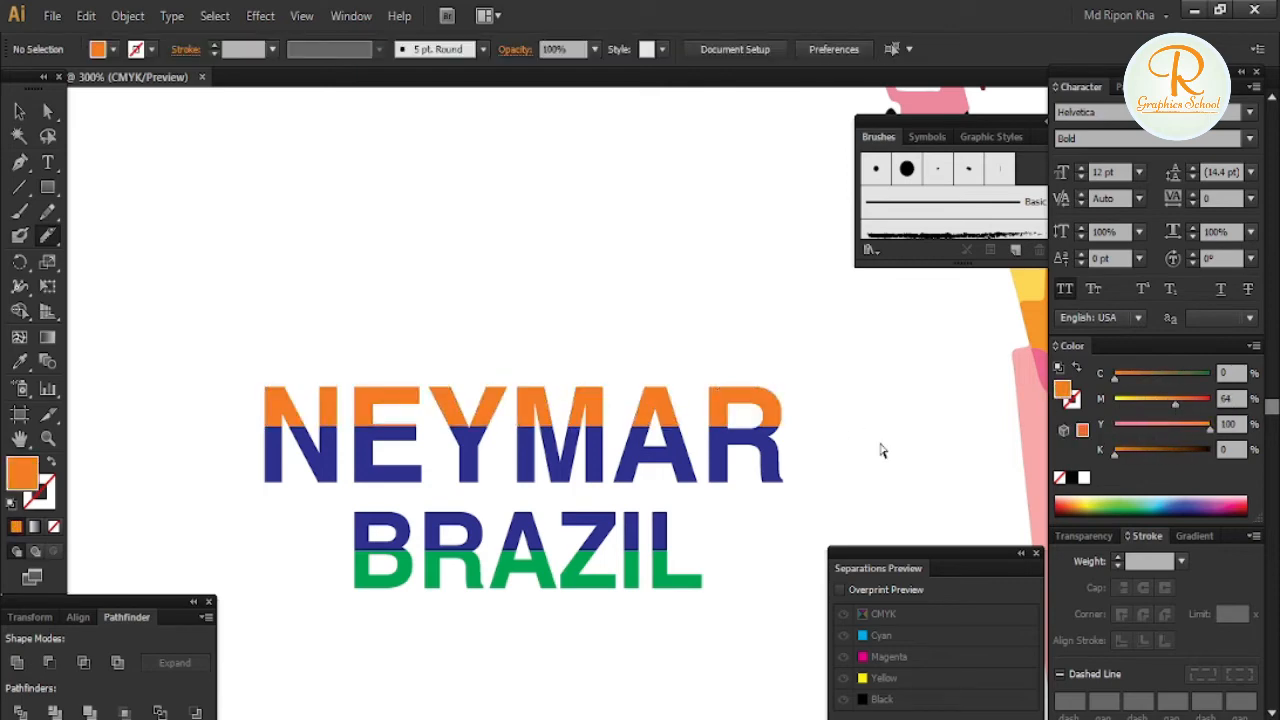
Cut a strip along the base of NEYMAR's blue letters and color it with BRAZIL's green.
drag(697, 476, 191, 477)
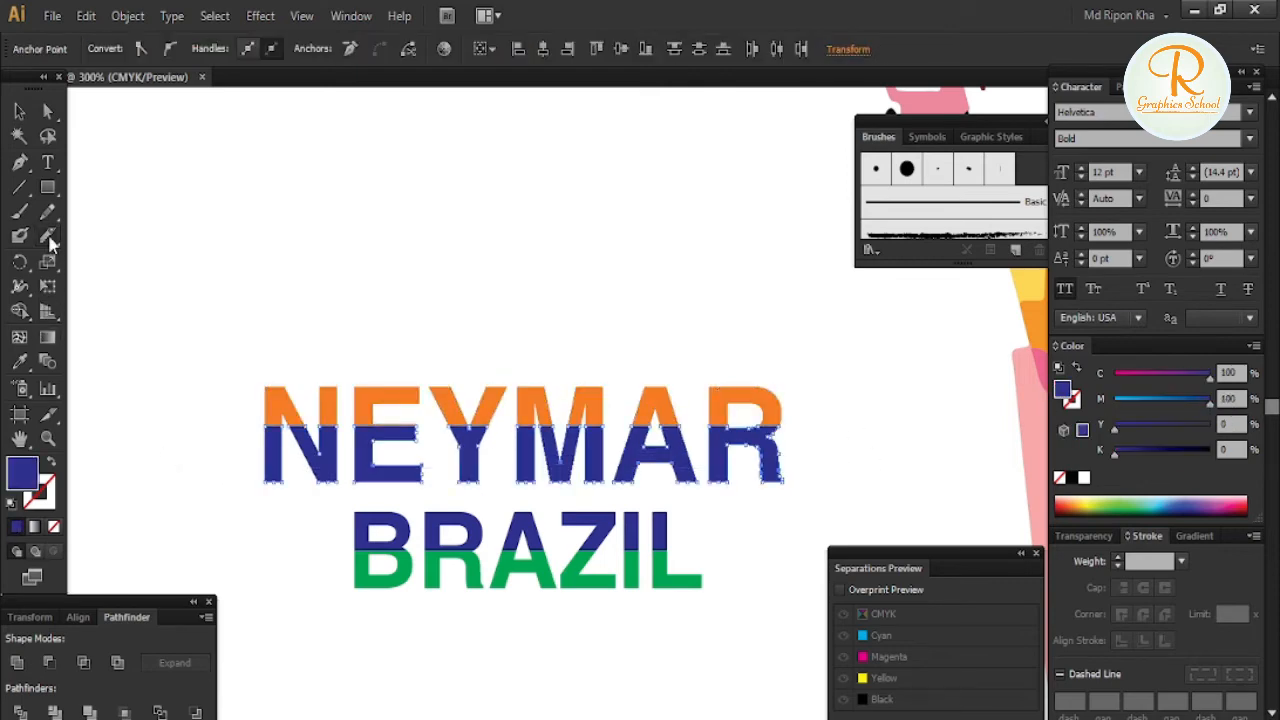
click(986, 471)
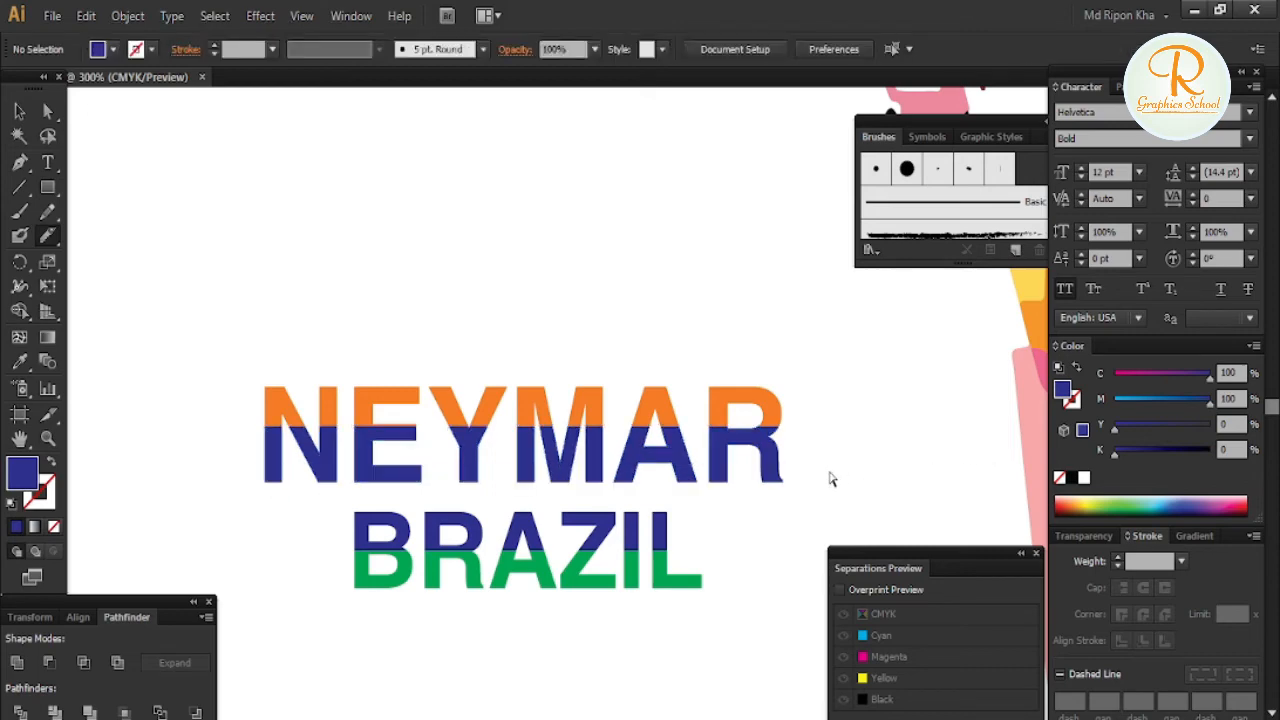
drag(829, 474, 245, 500)
click(19, 362)
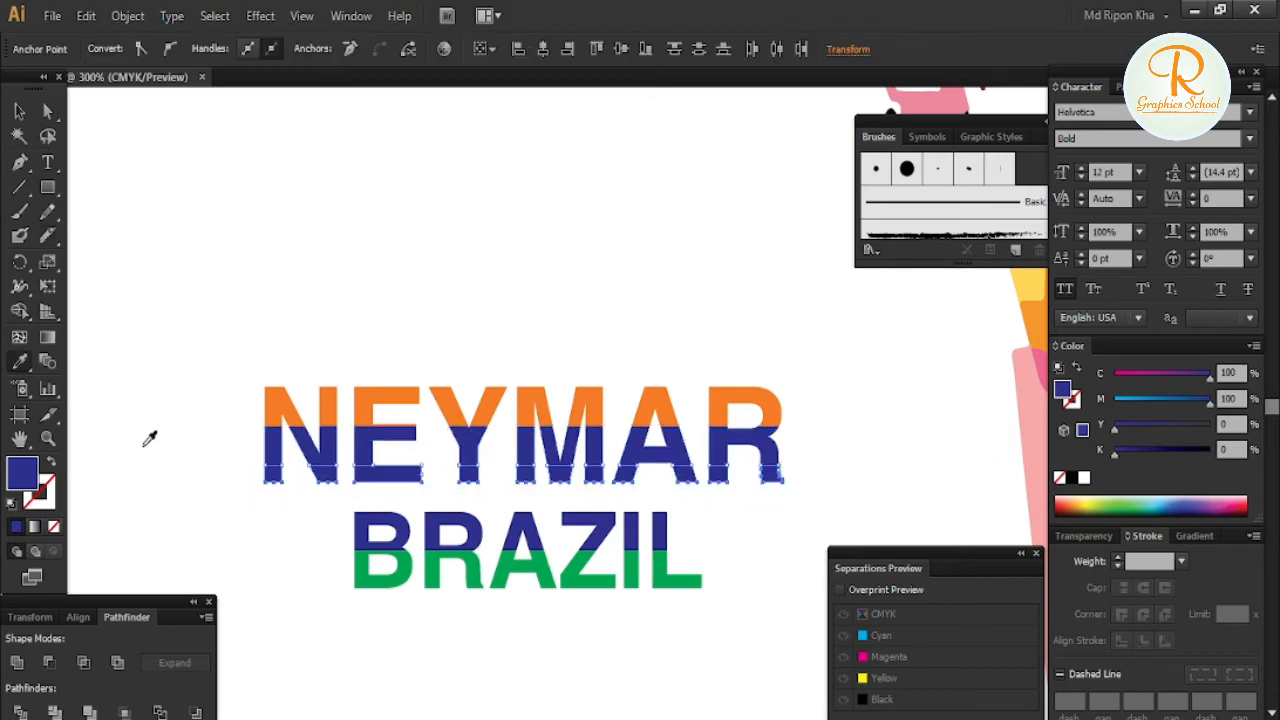
click(407, 567)
ctrl+click(422, 643)
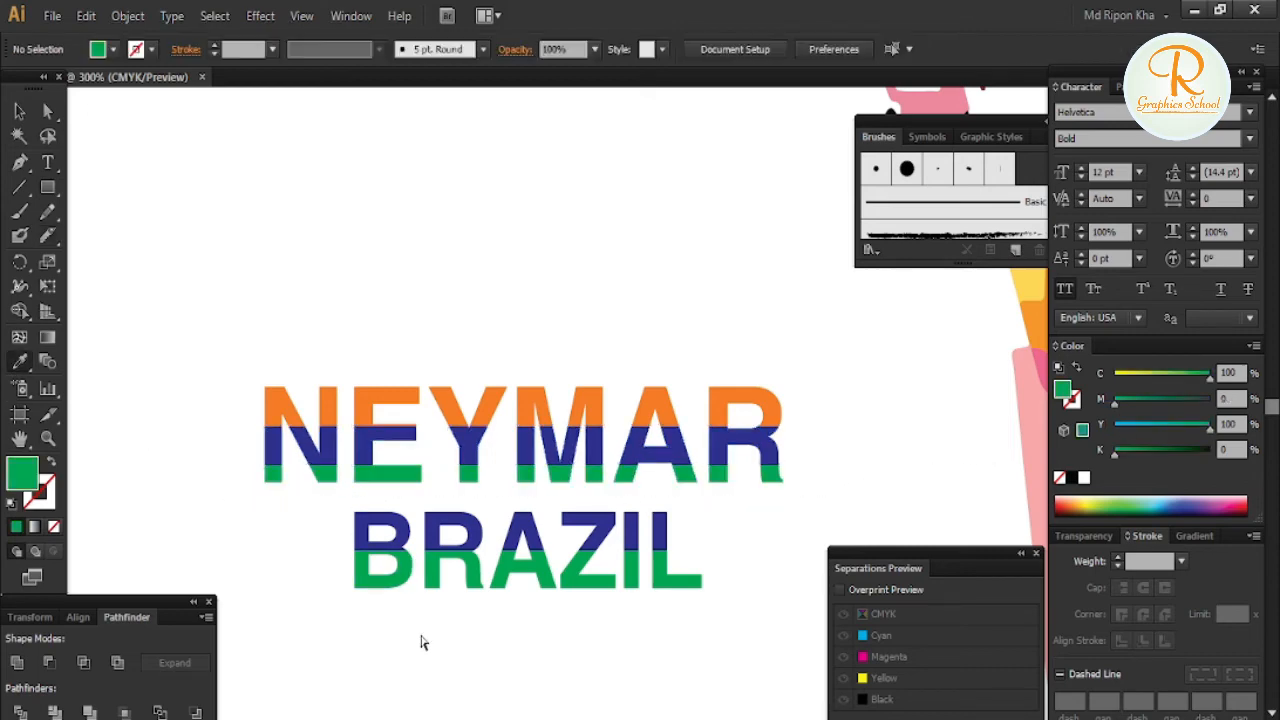
Enlarge the NEYMAR BRAZIL lettering as one block and place it close beside the portrait's chin.
click(47, 113)
key(Tab)
key(ctrl+minus)
key(ctrl+minus)
key(ctrl+minus)
key(ctrl+minus)
key(ctrl+minus)
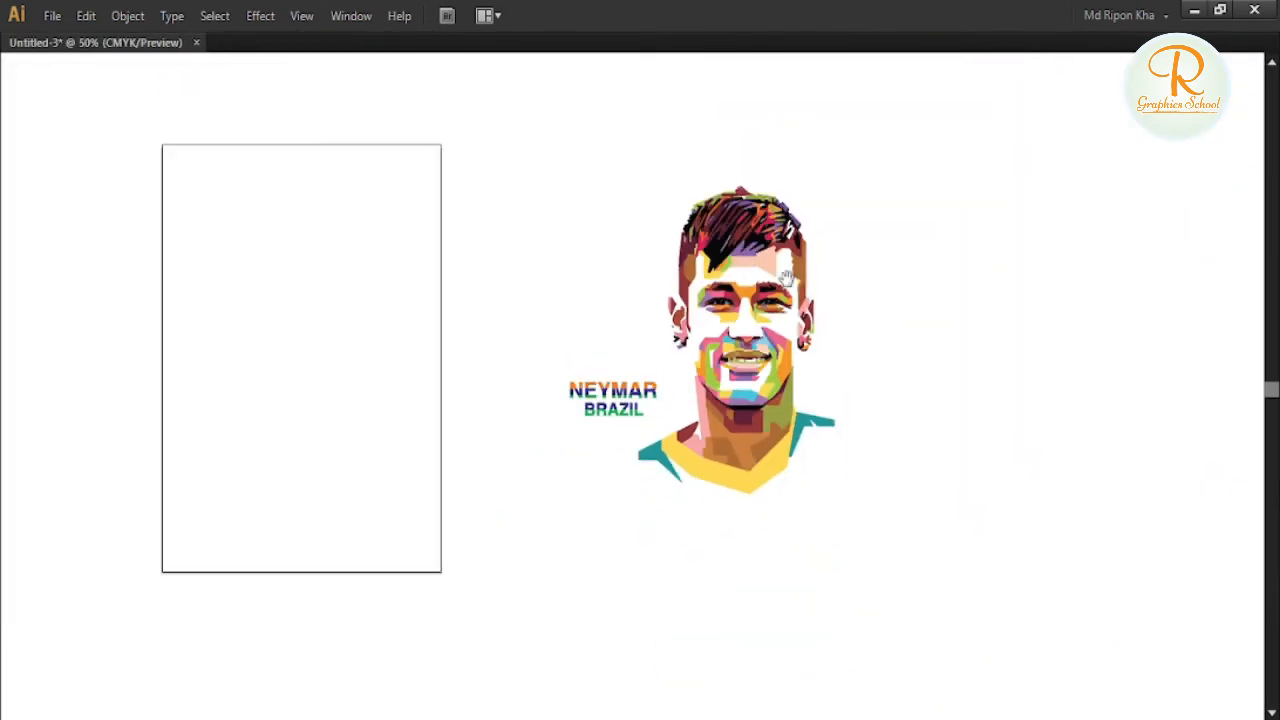
drag(787, 278, 685, 310)
drag(372, 200, 865, 571)
drag(449, 421, 484, 441)
drag(300, 416, 569, 530)
drag(565, 485, 474, 459)
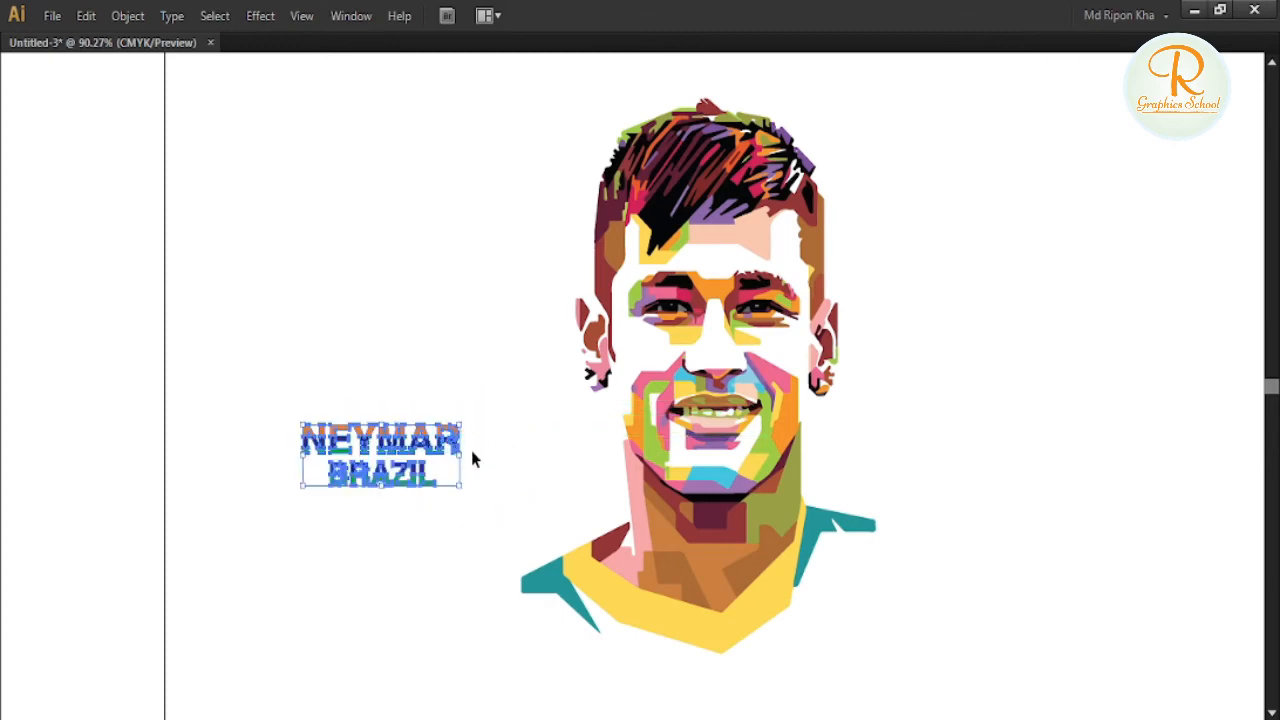
shift+click(457, 453)
shift+click(457, 453)
click(241, 356)
drag(175, 376, 546, 530)
drag(463, 455, 557, 456)
click(997, 373)
Add the text 1 CLECK VECTOR in the empty area above the NEYMAR lettering.
key(ctrl+minus)
drag(280, 137, 1090, 663)
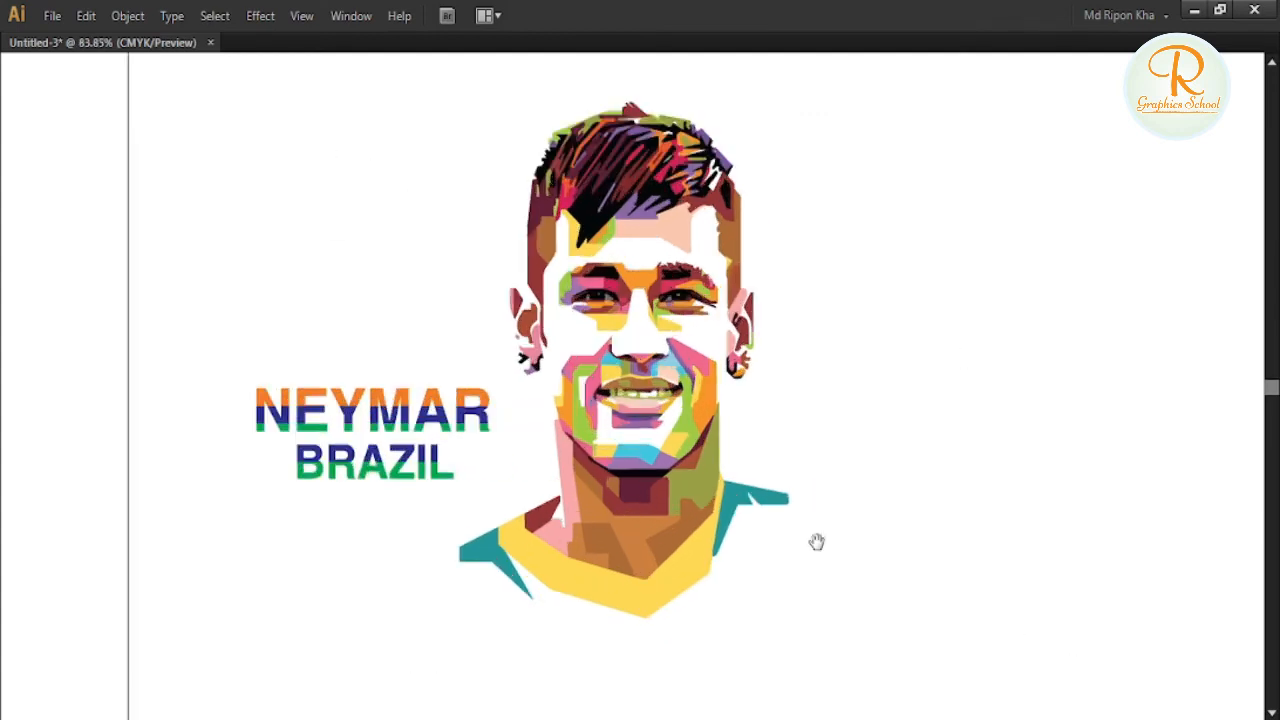
drag(817, 541, 868, 606)
key(Tab)
click(49, 163)
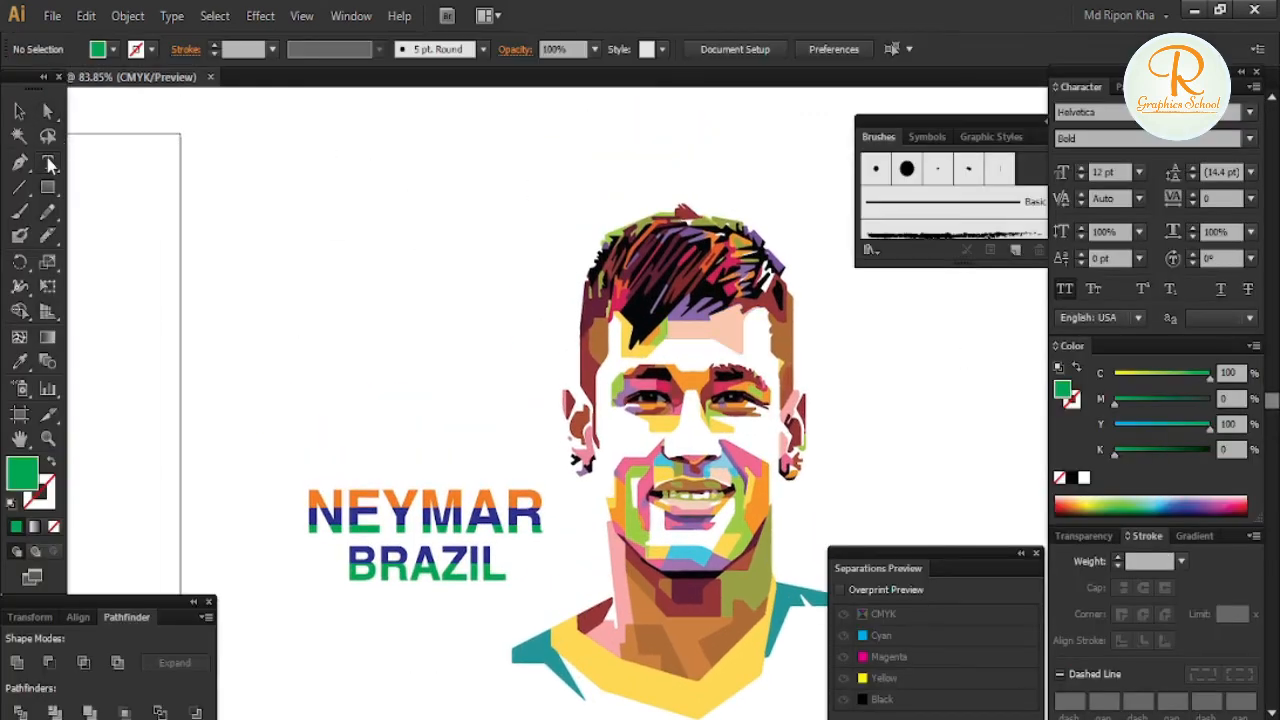
key(Tab)
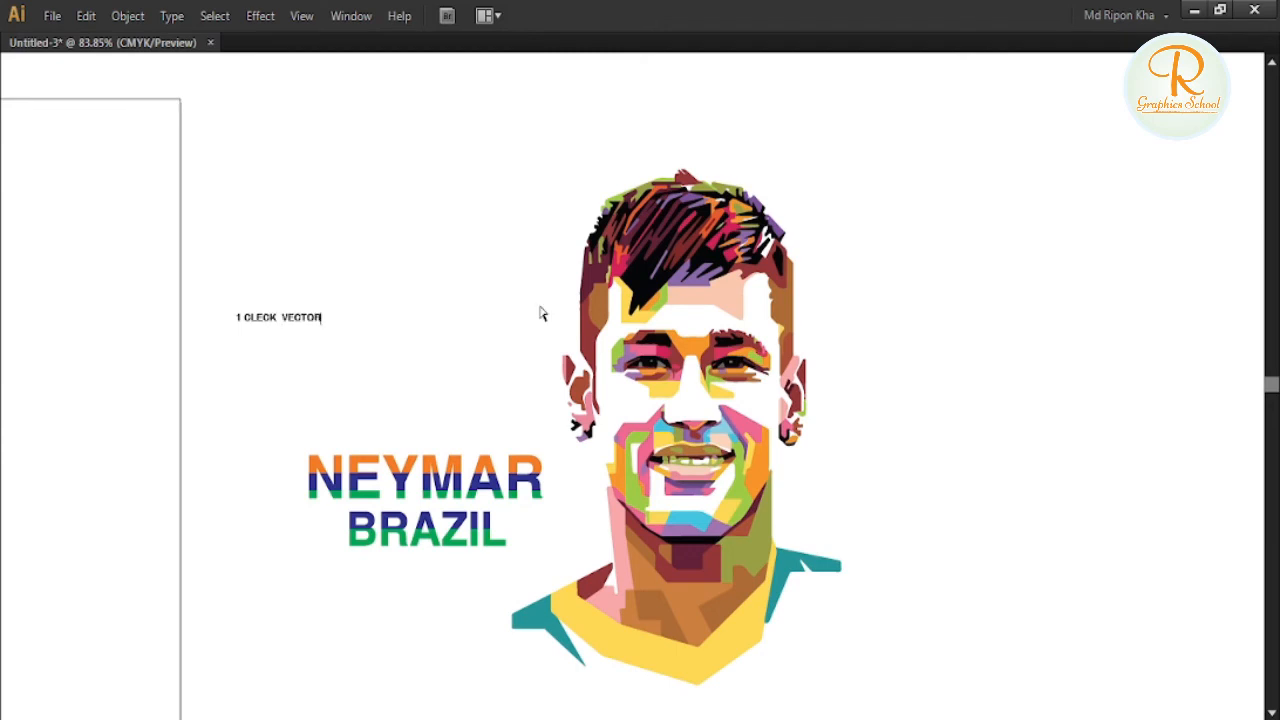
Move the 1 CLECK VECTOR text above the portrait and enlarge it into a wide headline.
key(Tab)
click(48, 113)
key(Tab)
drag(254, 294, 532, 355)
drag(413, 314, 689, 106)
drag(694, 121, 587, 383)
drag(695, 375, 989, 396)
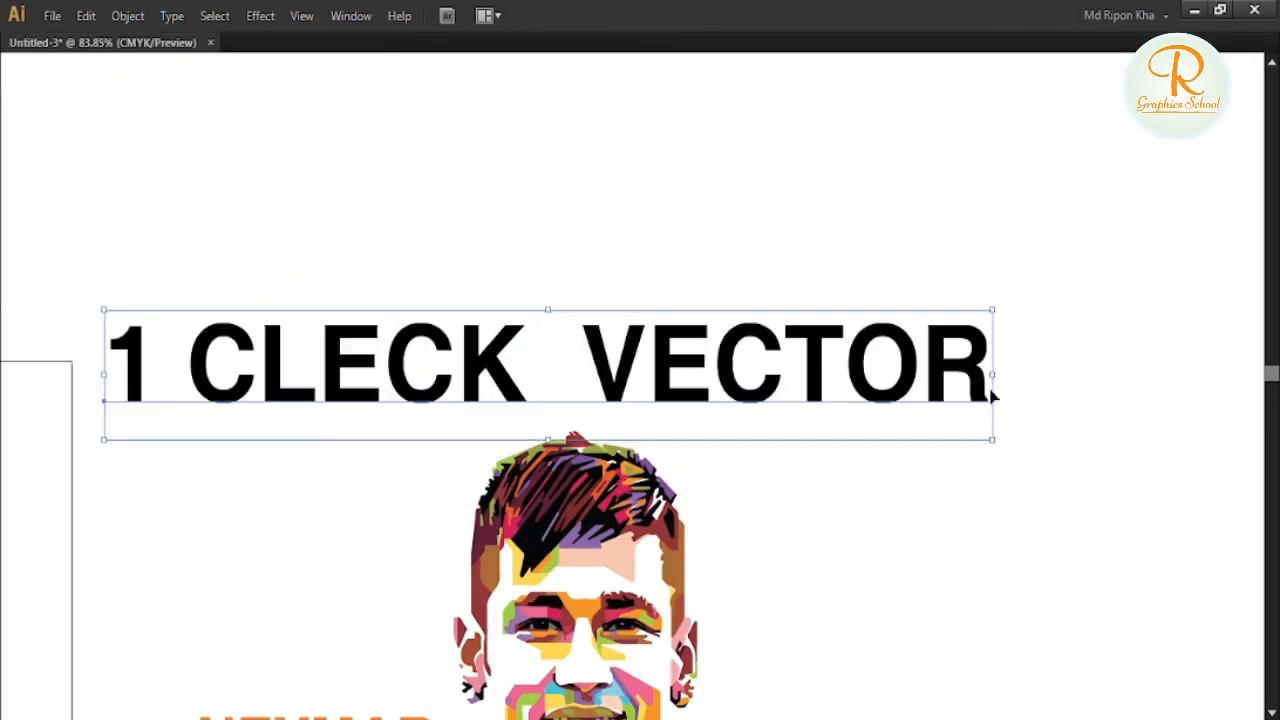
Shift the 1 CLECK VECTOR headline so it sits centered just above the portrait's hair.
key(ctrl+minus)
key(ctrl+minus)
drag(740, 421, 727, 330)
mouse_move(705, 291)
mouse_down()
mouse_move(727, 275)
mouse_move(722, 284)
mouse_up()
click(1014, 340)
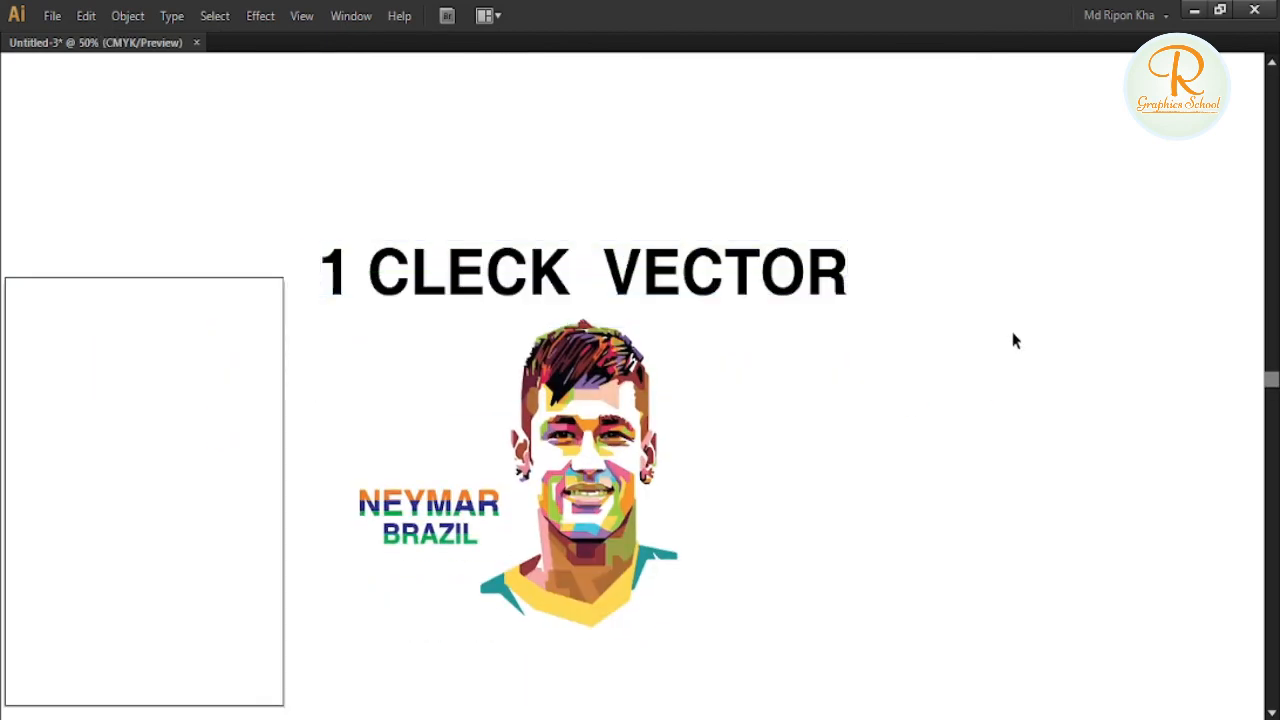
Move the whole artwork, headline, lettering and portrait together, further away from the artboard.
key(ctrl+a)
drag(712, 410, 660, 434)
drag(523, 528, 609, 528)
click(1097, 520)
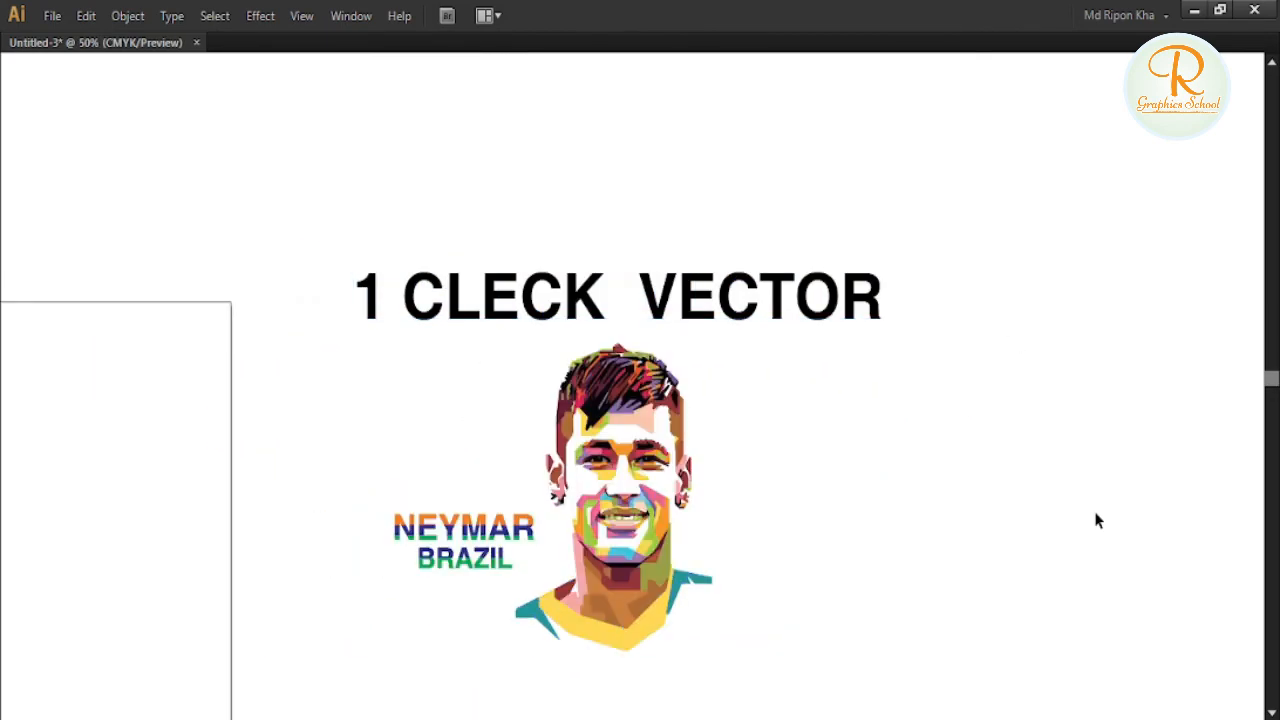
Start saving the document as an Adobe Illustrator file, choosing the Desktop as the location.
drag(918, 488, 893, 435)
drag(339, 142, 880, 560)
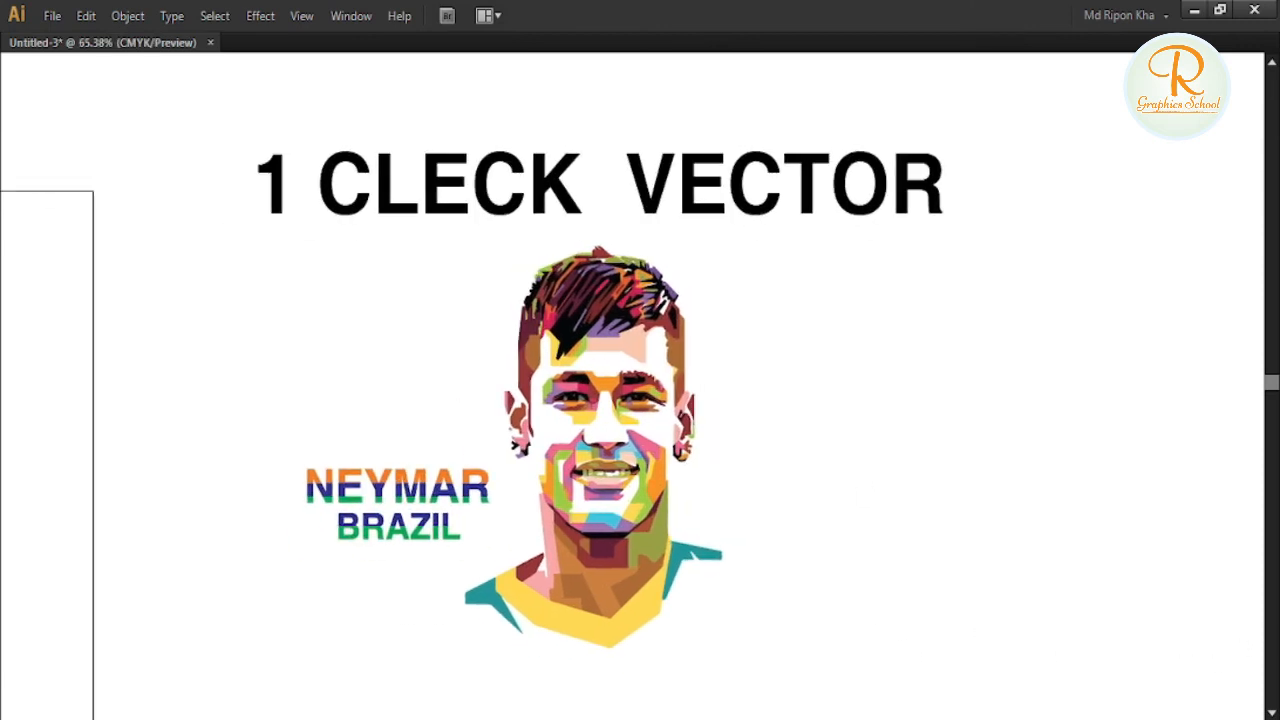
key(ctrl+s)
click(54, 160)
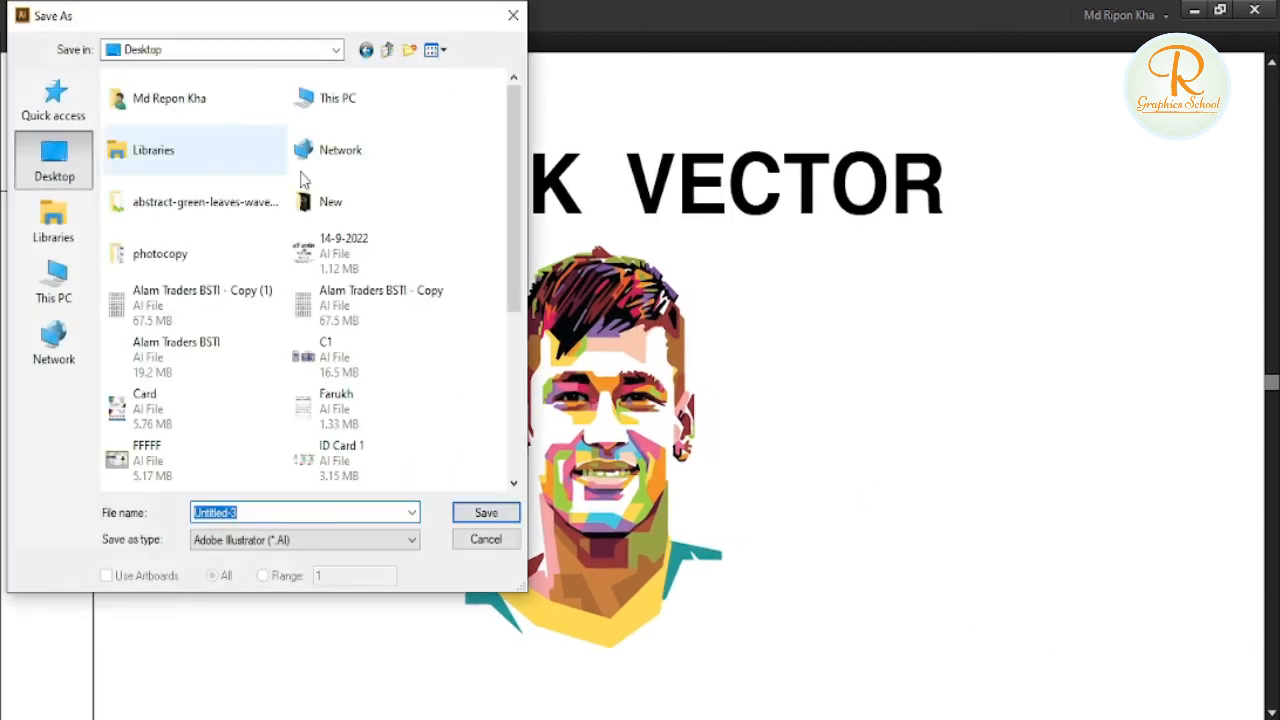